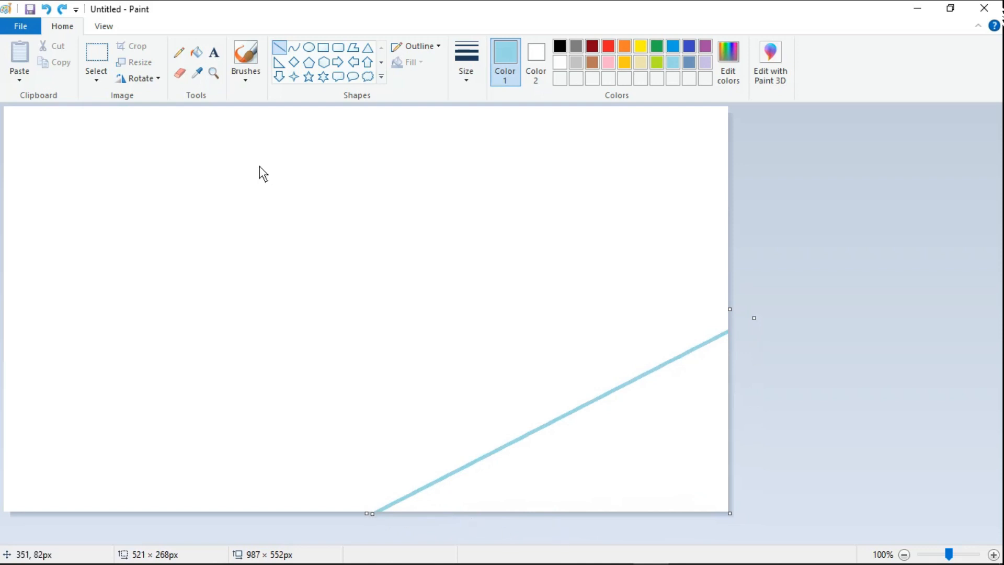
Fill the lower-right corner with the light turquoise, and add a blue diagonal band above it by outlining and filling it
{"action": "left_click", "coordinate": [196, 52]}
{"action": "left_click", "coordinate": [586, 440]}
{"action": "left_click", "coordinate": [279, 48]}
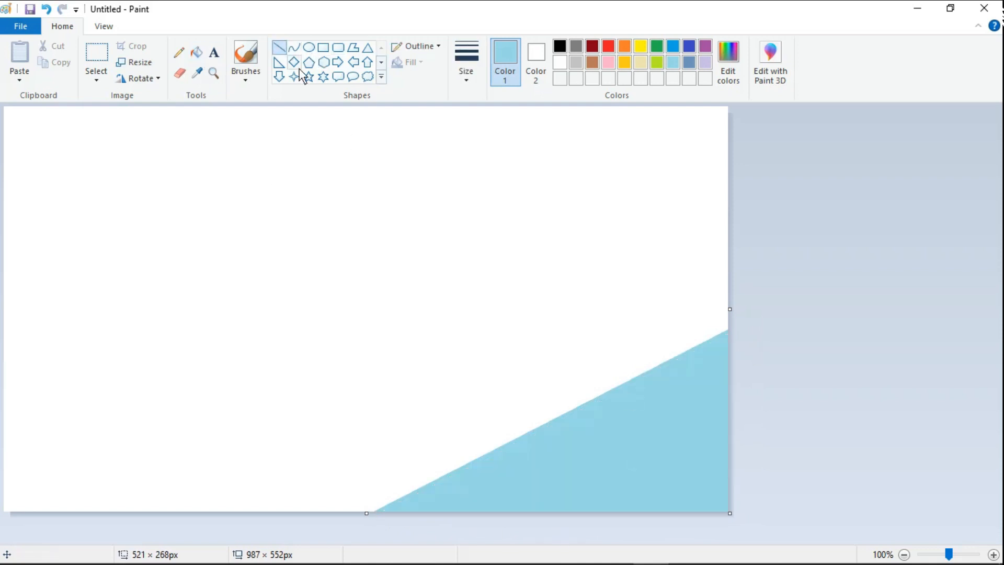
{"action": "left_click", "coordinate": [673, 46]}
{"action": "mouse_move", "coordinate": [200, 509]}
{"action": "left_mouse_down"}
{"action": "mouse_move", "coordinate": [786, 196]}
{"action": "mouse_move", "coordinate": [784, 187]}
{"action": "left_mouse_up"}
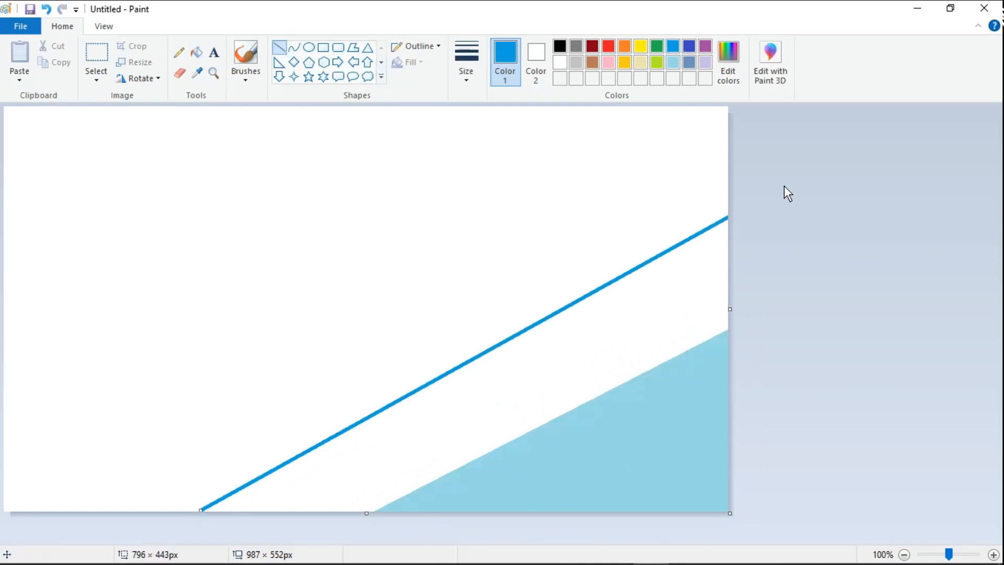
{"action": "left_click_drag", "start_coordinate": [202, 510], "coordinate": [164, 511]}
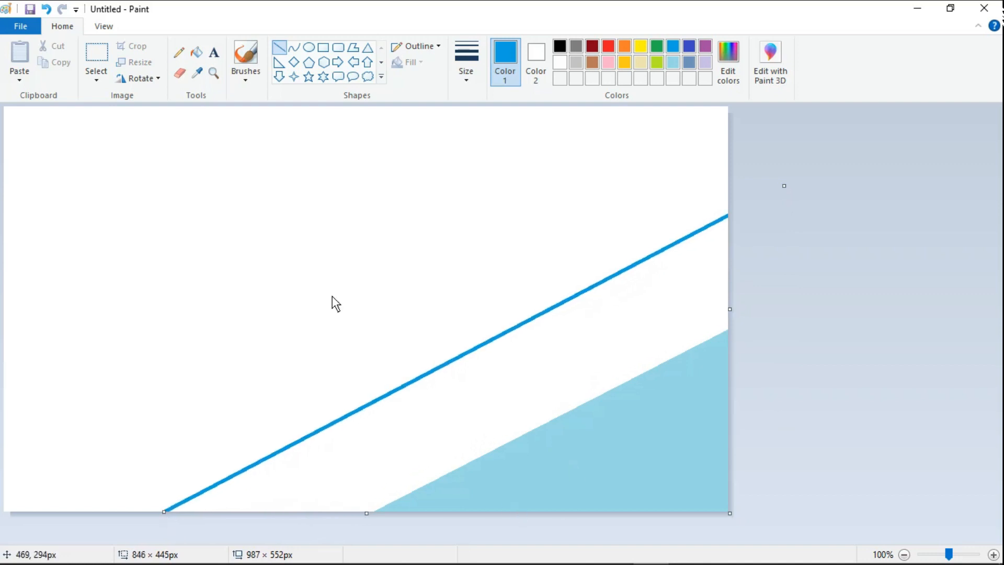
{"action": "left_click", "coordinate": [197, 52]}
{"action": "left_click", "coordinate": [506, 426]}
Darken the blue drawing colour to navy, and use it to outline and fill a diagonal band above the blue one
{"action": "left_click", "coordinate": [280, 48]}
{"action": "double_click", "coordinate": [512, 50]}
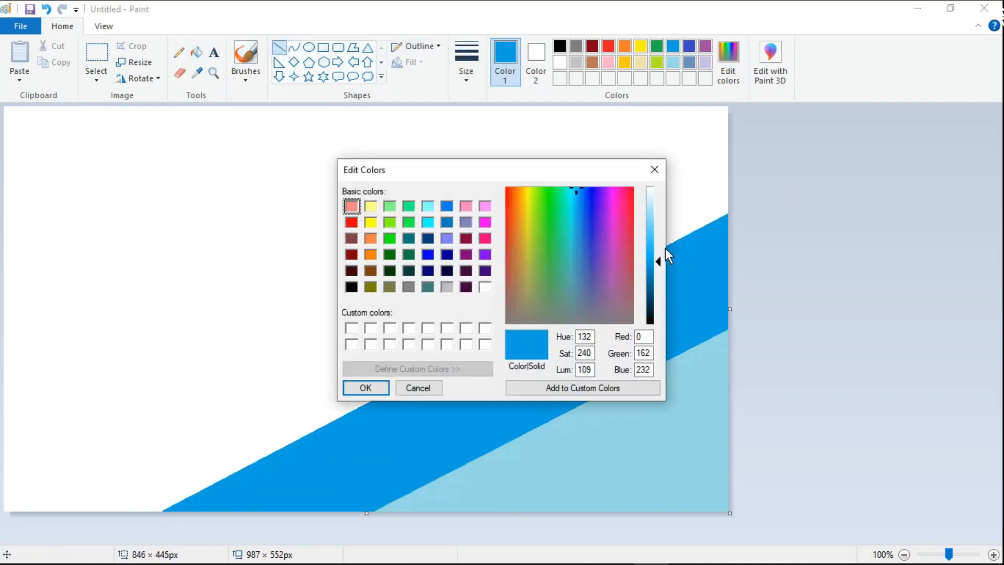
{"action": "left_click_drag", "start_coordinate": [665, 248], "coordinate": [658, 306]}
{"action": "left_click", "coordinate": [383, 387]}
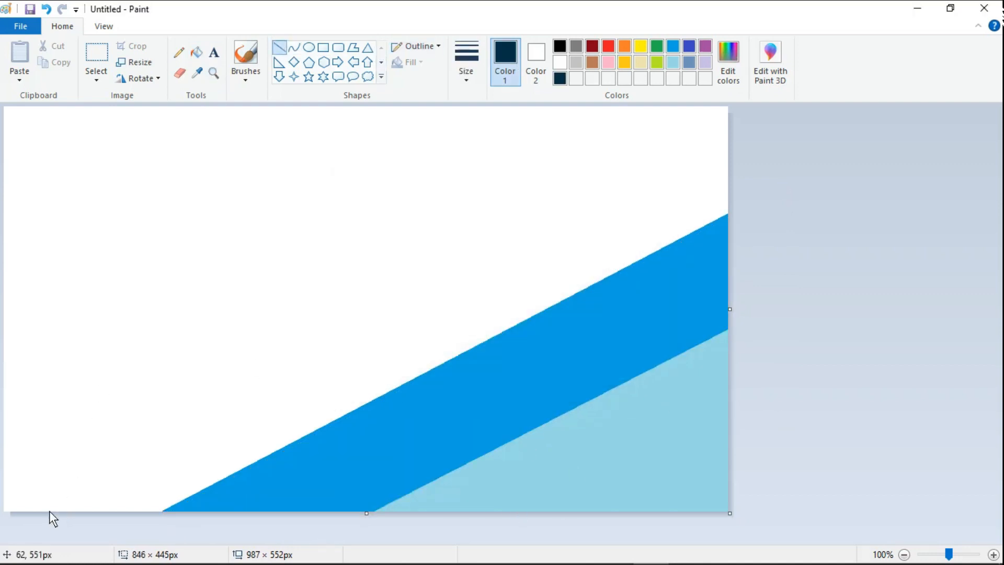
{"action": "mouse_move", "coordinate": [23, 515]}
{"action": "left_mouse_down"}
{"action": "mouse_move", "coordinate": [726, 140]}
{"action": "mouse_move", "coordinate": [744, 116]}
{"action": "left_mouse_up"}
{"action": "left_click_drag", "start_coordinate": [22, 516], "coordinate": [7, 515]}
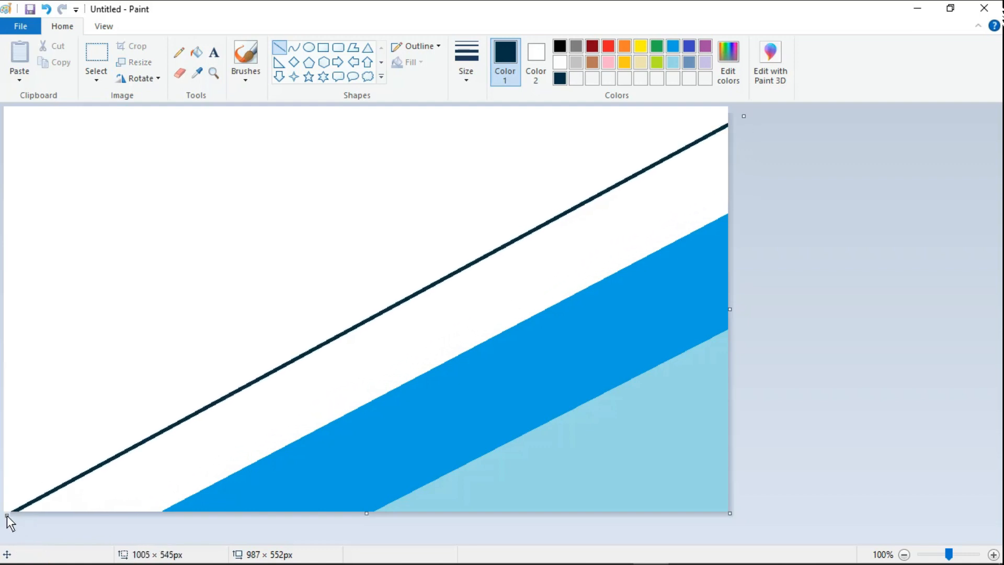
{"action": "left_click", "coordinate": [197, 52]}
{"action": "left_click", "coordinate": [385, 341]}
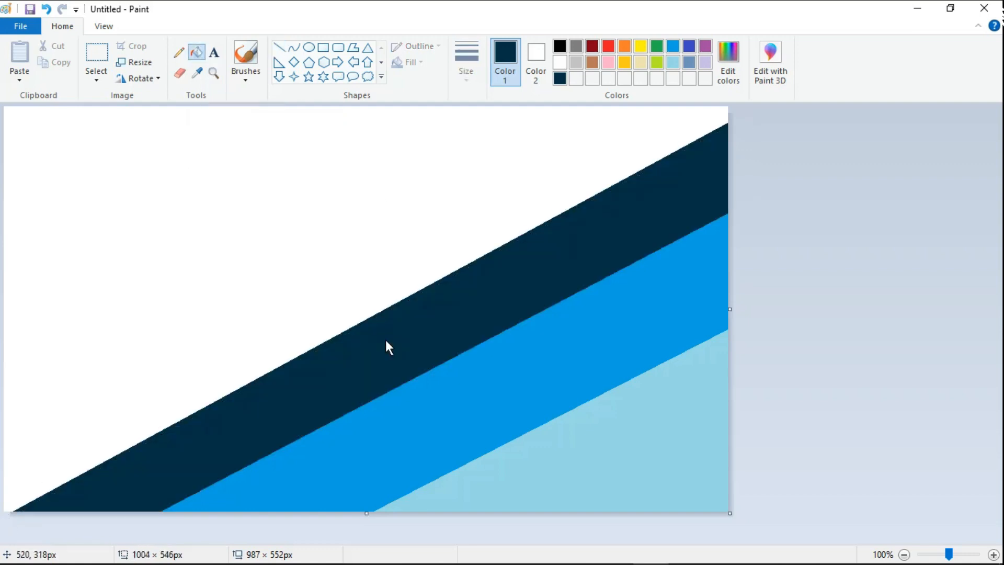
Add an indigo diagonal band above the navy one, and fill the remaining upper-left corner with black
{"action": "left_click", "coordinate": [279, 47]}
{"action": "left_click", "coordinate": [689, 47]}
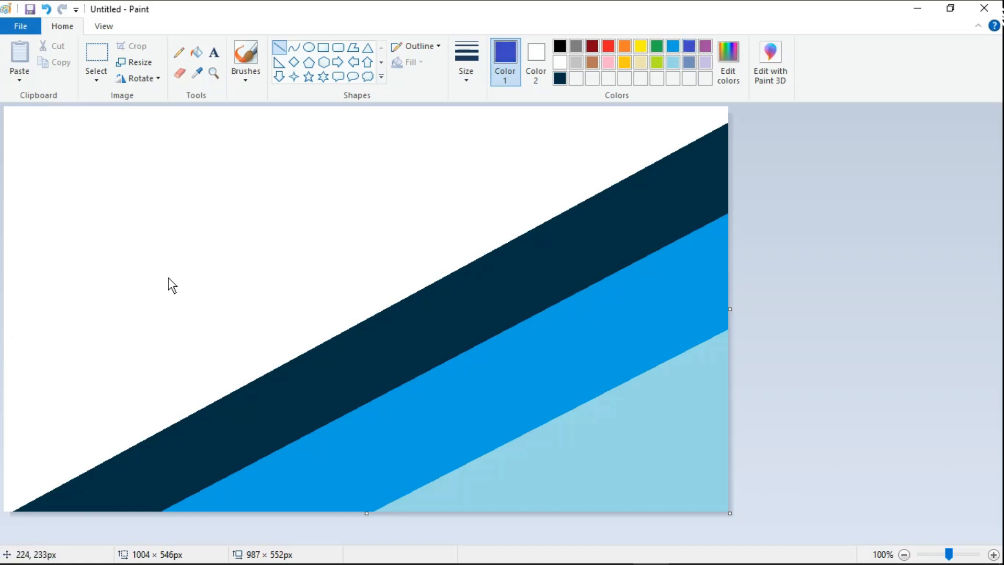
{"action": "left_click_drag", "start_coordinate": [4, 333], "coordinate": [465, 104]}
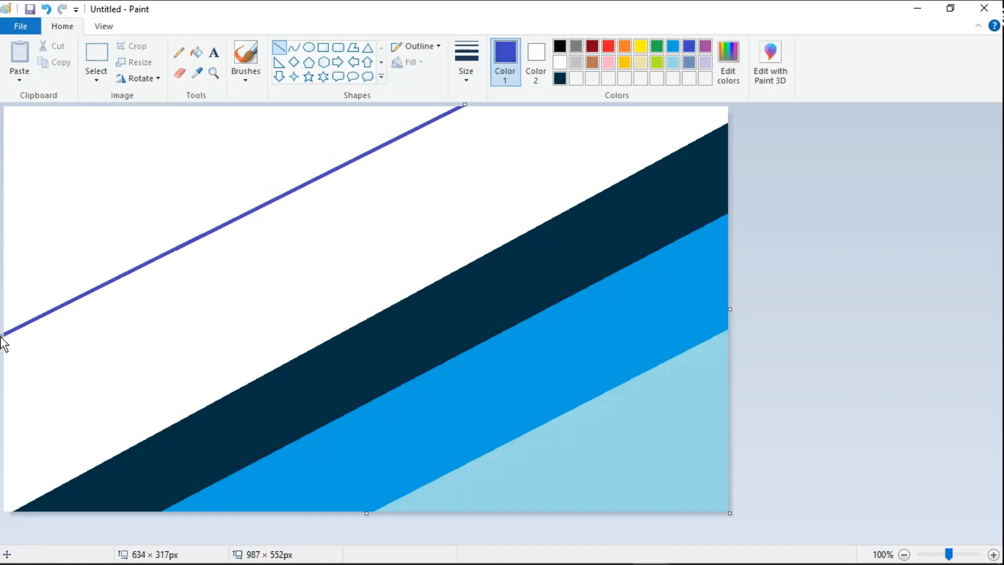
{"action": "left_click", "coordinate": [196, 53]}
{"action": "left_click", "coordinate": [210, 314]}
{"action": "left_click", "coordinate": [560, 46]}
{"action": "left_click", "coordinate": [43, 181]}
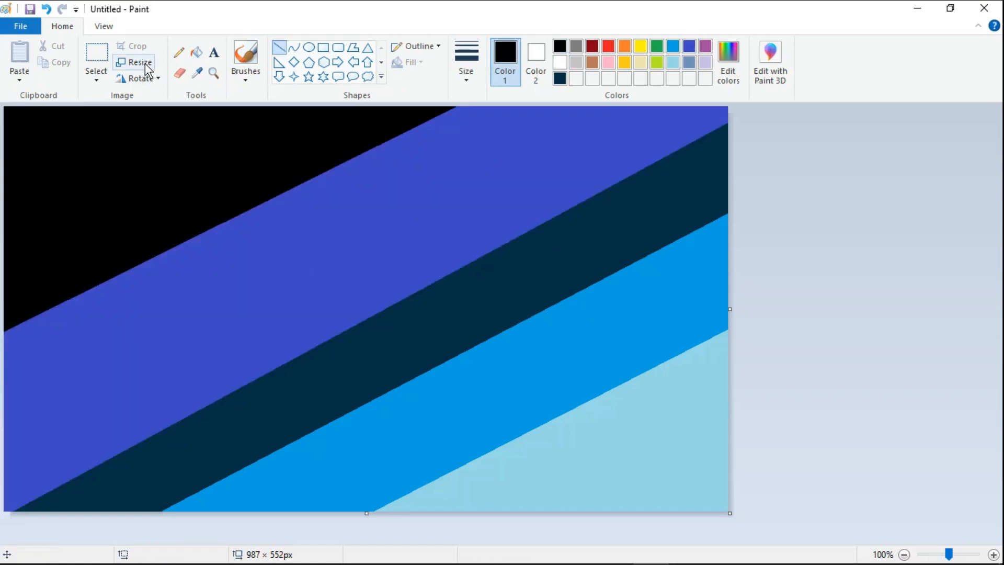
Resize the image in pixels to a width of 1, without maintaining the aspect ratio
{"action": "left_click", "coordinate": [137, 62]}
{"action": "left_click", "coordinate": [160, 115]}
{"action": "left_click", "coordinate": [53, 198]}
{"action": "key", "text": "BackSpace"}
{"action": "key", "text": "BackSpace"}
{"action": "key", "text": "BackSpace"}
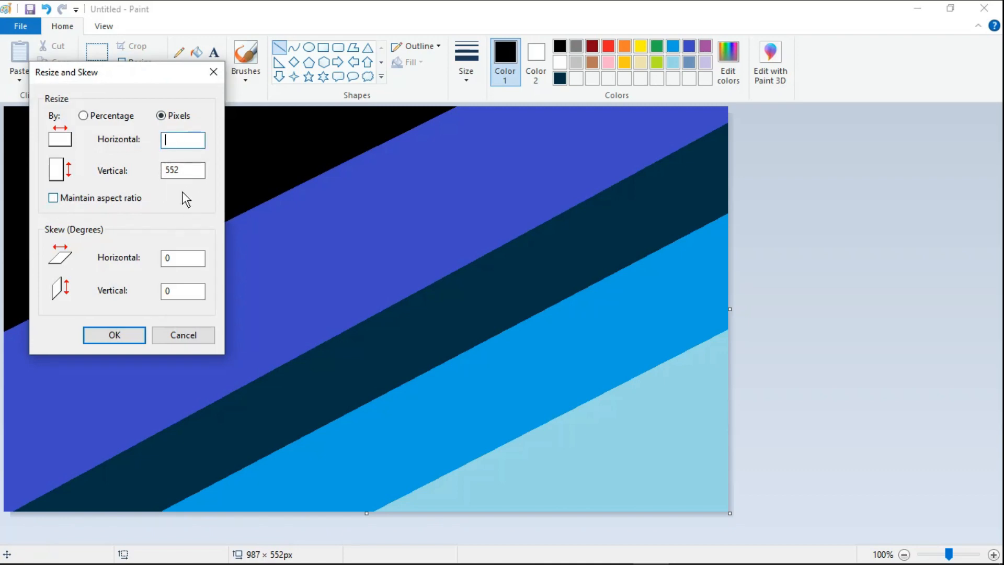
{"action": "type", "text": "1"}
{"action": "left_click", "coordinate": [129, 337]}
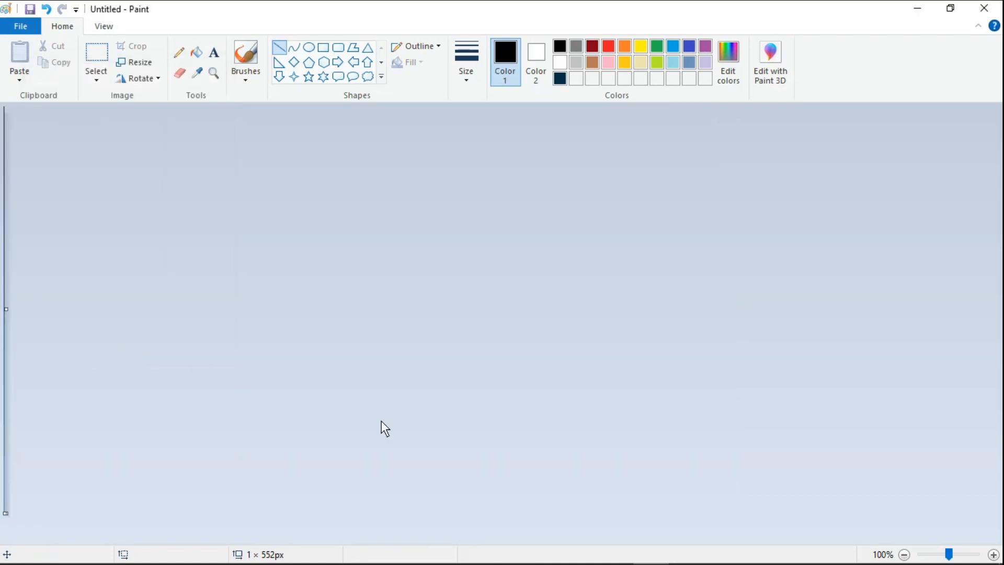
Resize the image back to a width of 987 pixels to stretch it into a smooth gradient
{"action": "left_click", "coordinate": [134, 62]}
{"action": "left_click", "coordinate": [183, 140]}
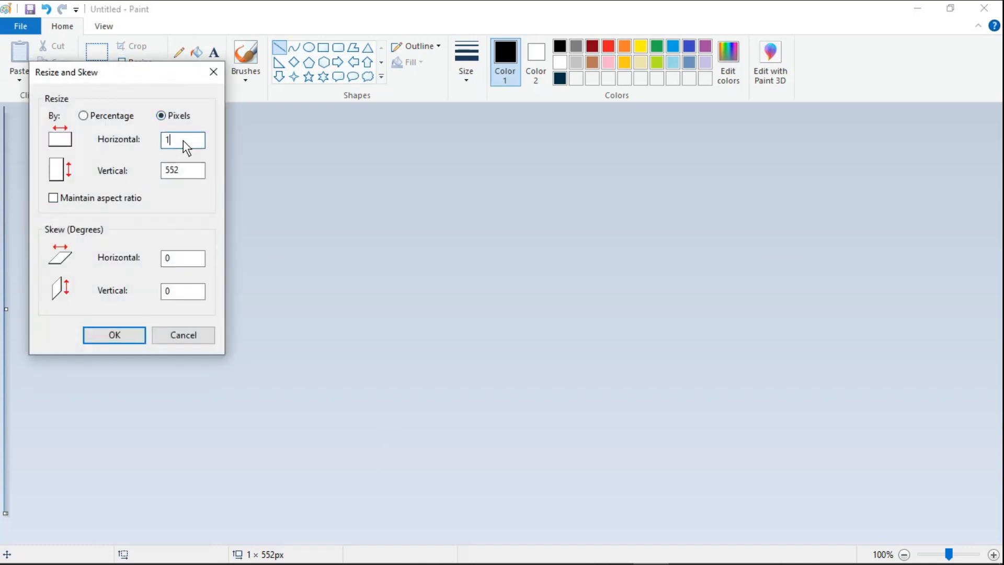
{"action": "key", "text": "BackSpace"}
{"action": "type", "text": "987"}
{"action": "left_click", "coordinate": [137, 340]}
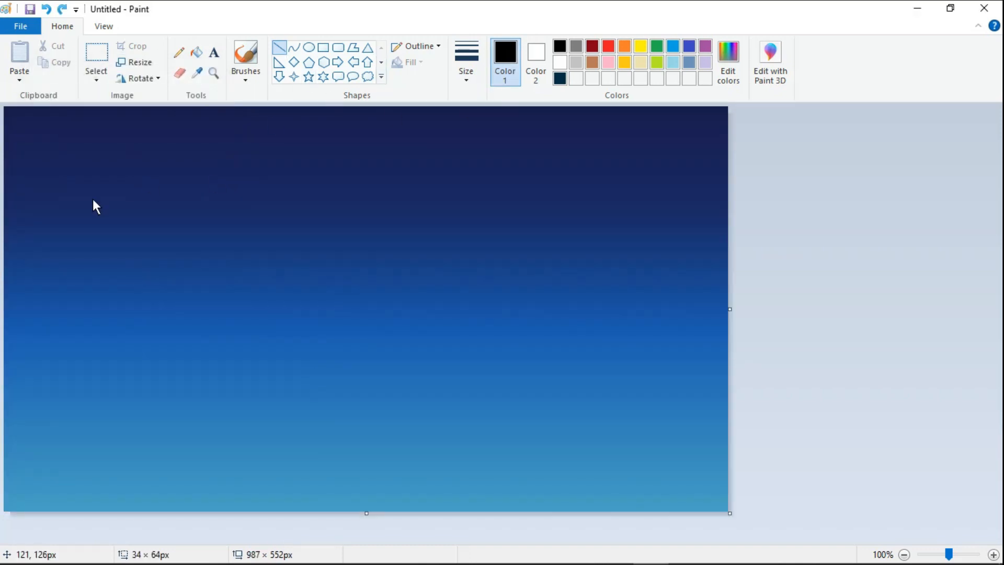
Draw a level, thin black horizon line across the full canvas width, somewhat above mid-height
{"action": "left_click", "coordinate": [466, 73]}
{"action": "left_click", "coordinate": [500, 108]}
{"action": "mouse_move", "coordinate": [3, 267]}
{"action": "left_mouse_down"}
{"action": "mouse_move", "coordinate": [350, 293]}
{"action": "mouse_move", "coordinate": [739, 267]}
{"action": "left_mouse_up"}
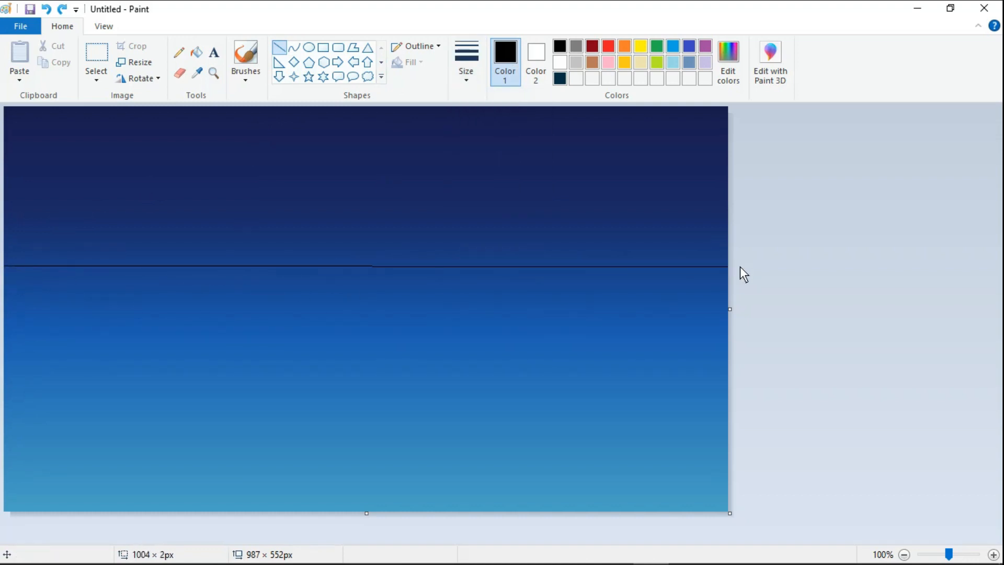
{"action": "left_click_drag", "start_coordinate": [2, 267], "coordinate": [1, 274]}
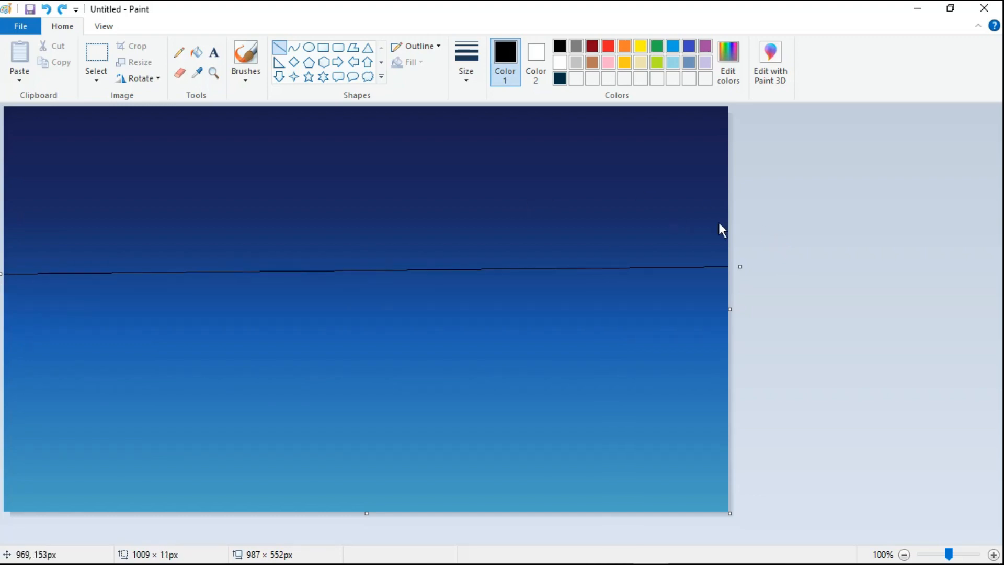
{"action": "left_click_drag", "start_coordinate": [740, 267], "coordinate": [743, 273]}
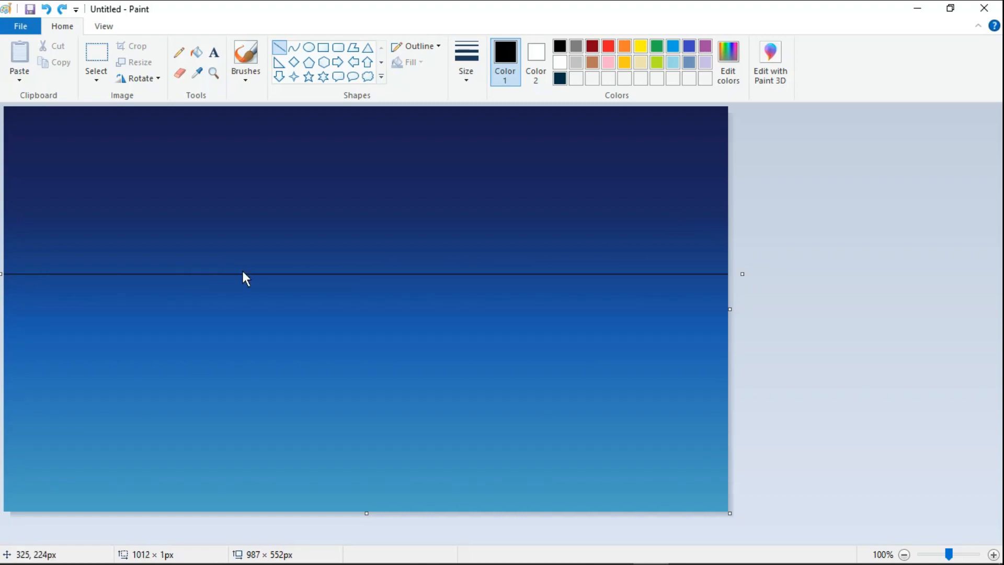
Draw a solid-filled moon about 121 × 112 px above the horizon, with outline and fill in pale blue (RGB 172, 225, 238)
{"action": "left_click", "coordinate": [309, 47]}
{"action": "left_click", "coordinate": [673, 62]}
{"action": "left_click", "coordinate": [726, 62]}
{"action": "left_click_drag", "start_coordinate": [658, 220], "coordinate": [658, 214]}
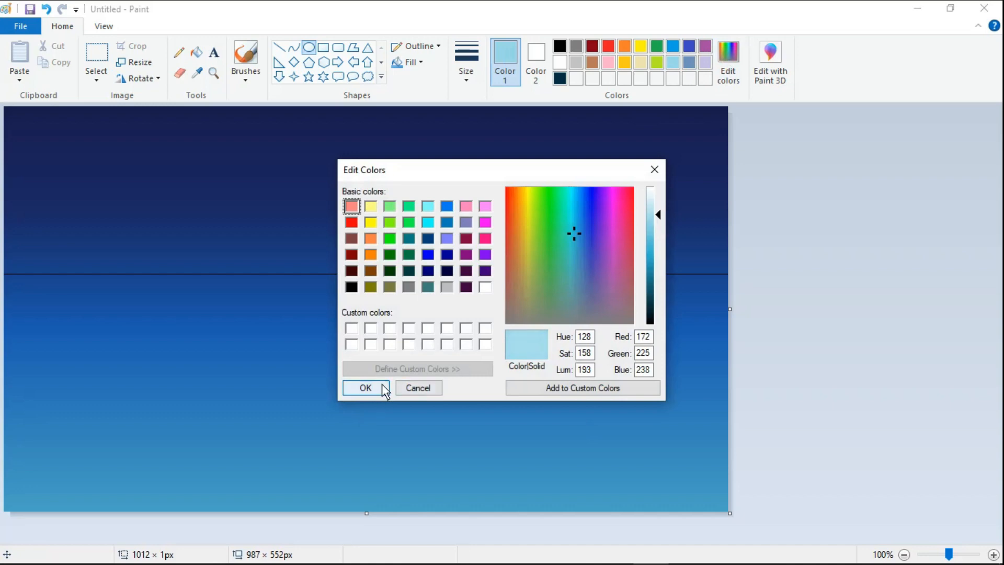
{"action": "left_click", "coordinate": [383, 387]}
{"action": "left_click", "coordinate": [411, 62]}
{"action": "left_click", "coordinate": [426, 100]}
{"action": "left_click", "coordinate": [536, 64]}
{"action": "left_click", "coordinate": [576, 78]}
{"action": "left_click", "coordinate": [505, 57]}
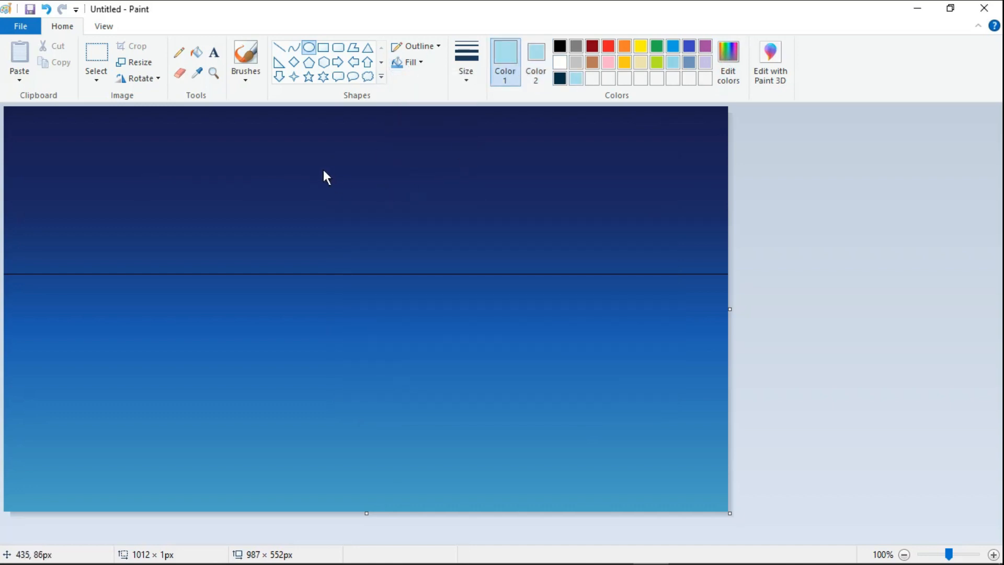
{"action": "mouse_move", "coordinate": [323, 161]}
{"action": "left_mouse_down"}
{"action": "mouse_move", "coordinate": [413, 243]}
{"action": "mouse_move", "coordinate": [387, 216]}
{"action": "left_mouse_up"}
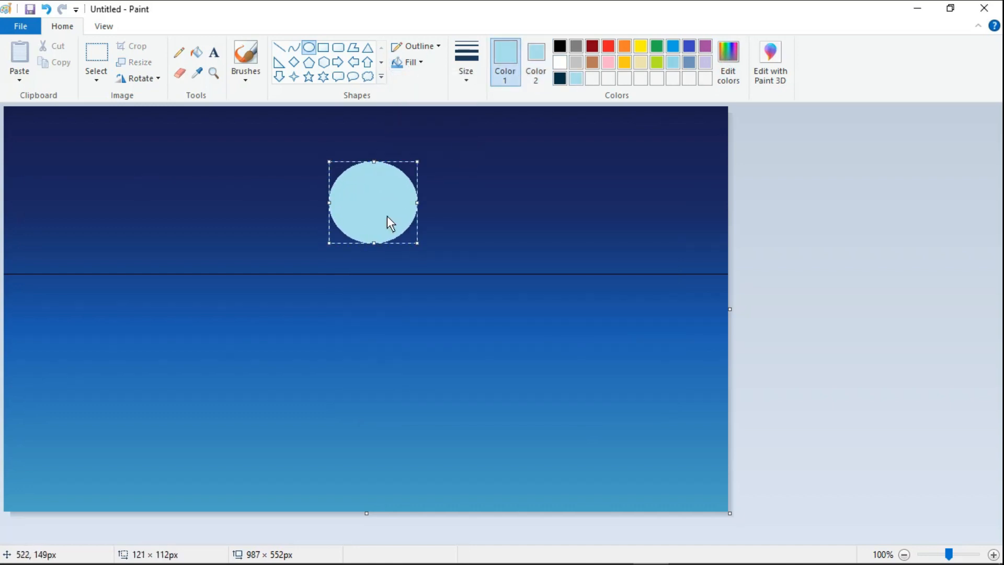
Brush a thin black mountain ridge outline across the canvas above the horizon, with a peak overlapping the moon
{"action": "left_click", "coordinate": [237, 60]}
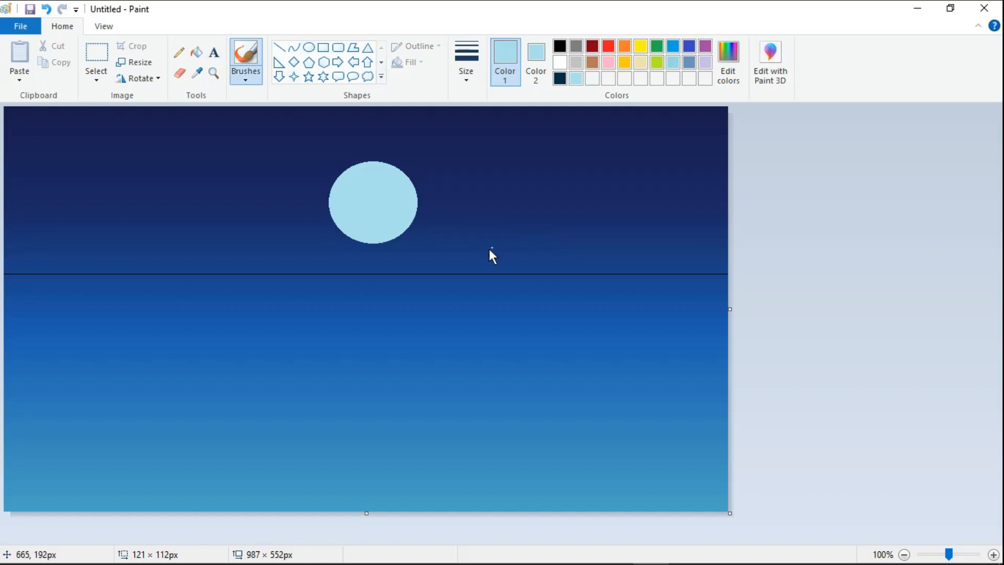
{"action": "left_click", "coordinate": [559, 47]}
{"action": "right_click", "coordinate": [562, 62]}
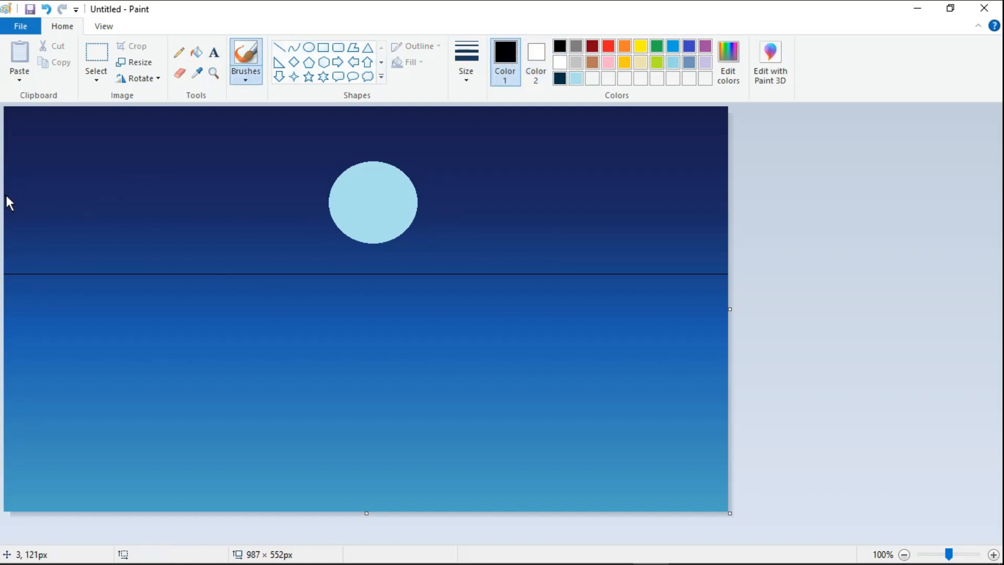
{"action": "left_click_drag", "start_coordinate": [5, 195], "coordinate": [84, 224]}
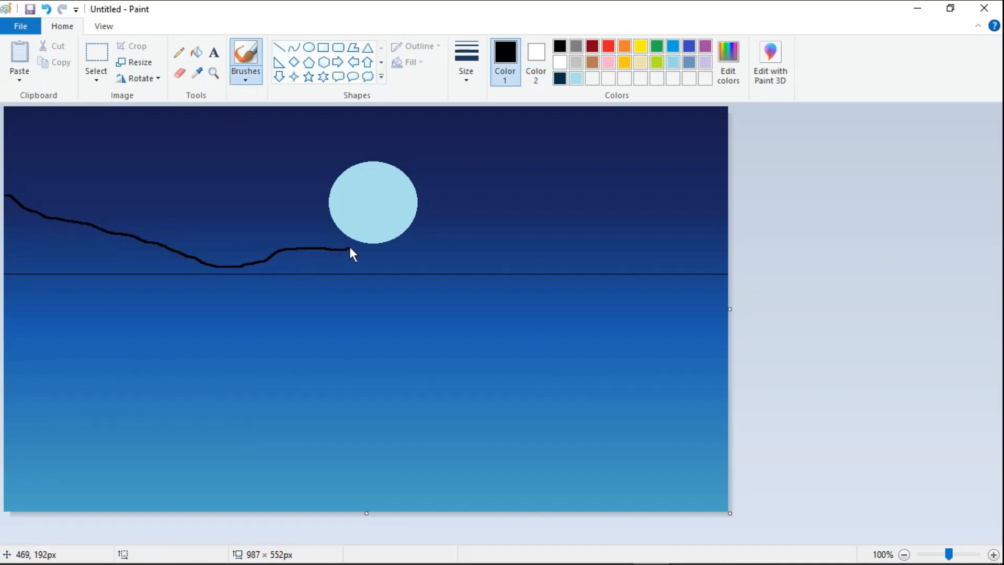
{"action": "mouse_move", "coordinate": [391, 207]}
{"action": "left_mouse_down"}
{"action": "mouse_move", "coordinate": [425, 231]}
{"action": "mouse_move", "coordinate": [573, 254]}
{"action": "mouse_move", "coordinate": [712, 219]}
{"action": "mouse_move", "coordinate": [728, 200]}
{"action": "left_mouse_up"}
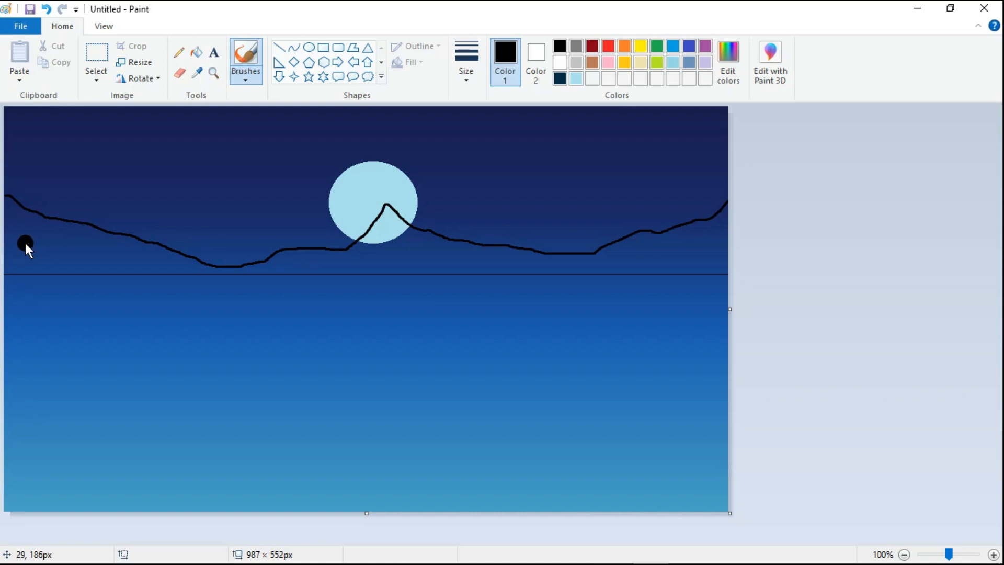
Paint the area between the mountain ridge outline and the horizon solid black with a thicker brush
{"action": "mouse_move", "coordinate": [25, 243]}
{"action": "left_mouse_down"}
{"action": "mouse_move", "coordinate": [4, 205]}
{"action": "mouse_move", "coordinate": [98, 240]}
{"action": "left_mouse_up"}
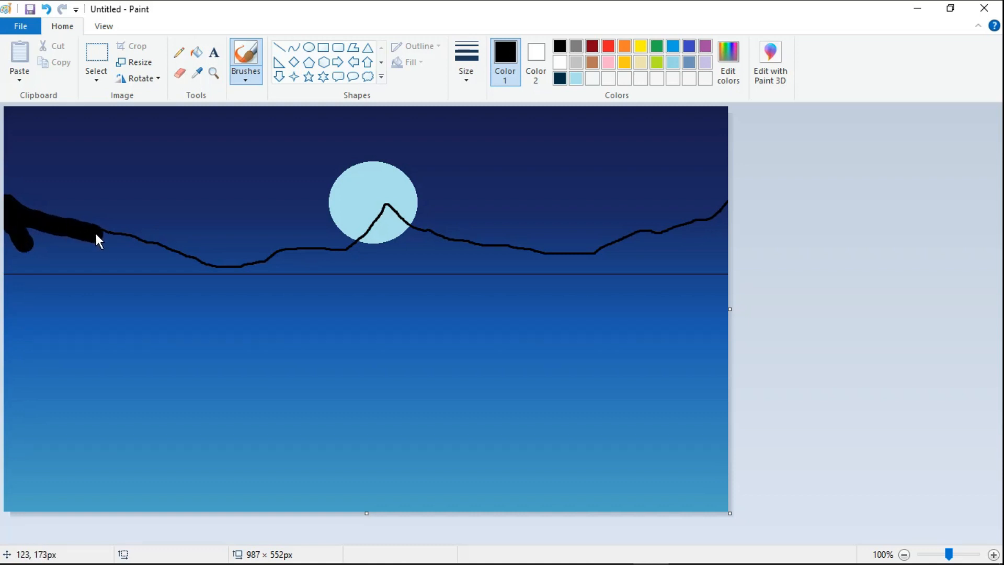
{"action": "left_click_drag", "start_coordinate": [160, 255], "coordinate": [183, 258]}
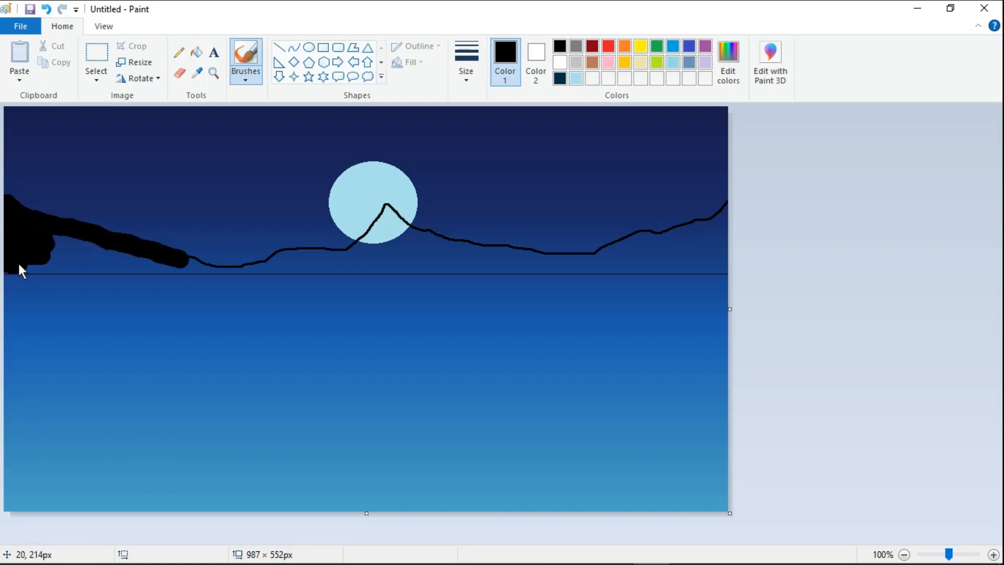
{"action": "mouse_move", "coordinate": [19, 270]}
{"action": "left_mouse_down"}
{"action": "mouse_move", "coordinate": [86, 256]}
{"action": "mouse_move", "coordinate": [7, 266]}
{"action": "mouse_move", "coordinate": [100, 251]}
{"action": "mouse_move", "coordinate": [78, 248]}
{"action": "mouse_move", "coordinate": [132, 259]}
{"action": "mouse_move", "coordinate": [42, 249]}
{"action": "mouse_move", "coordinate": [183, 258]}
{"action": "left_mouse_up"}
{"action": "mouse_move", "coordinate": [255, 267]}
{"action": "left_mouse_down"}
{"action": "mouse_move", "coordinate": [369, 248]}
{"action": "mouse_move", "coordinate": [383, 225]}
{"action": "mouse_move", "coordinate": [400, 221]}
{"action": "mouse_move", "coordinate": [464, 247]}
{"action": "mouse_move", "coordinate": [594, 261]}
{"action": "mouse_move", "coordinate": [728, 225]}
{"action": "left_mouse_up"}
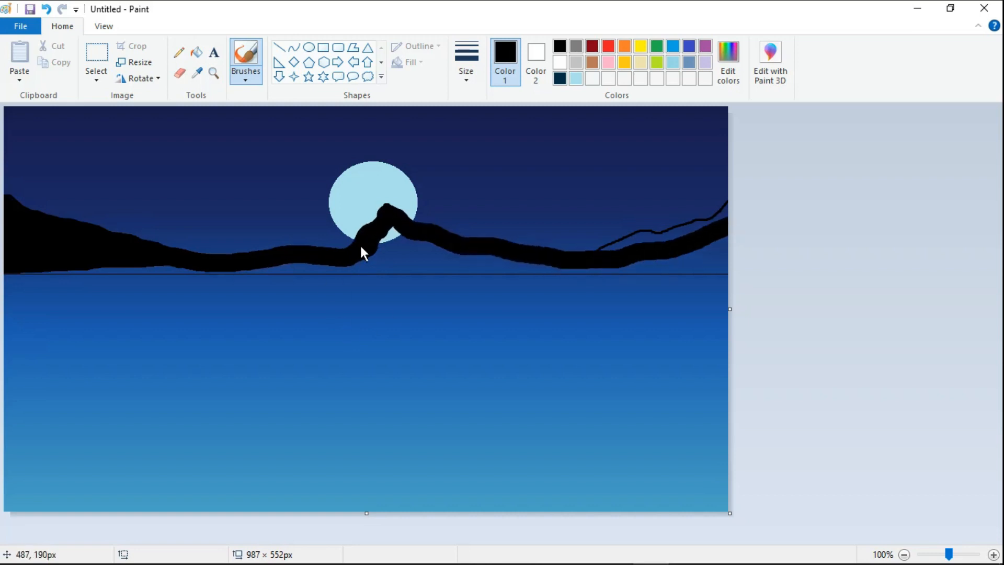
{"action": "mouse_move", "coordinate": [364, 254]}
{"action": "left_mouse_down"}
{"action": "mouse_move", "coordinate": [399, 234]}
{"action": "mouse_move", "coordinate": [376, 257]}
{"action": "mouse_move", "coordinate": [442, 254]}
{"action": "mouse_move", "coordinate": [457, 264]}
{"action": "mouse_move", "coordinate": [357, 266]}
{"action": "left_mouse_up"}
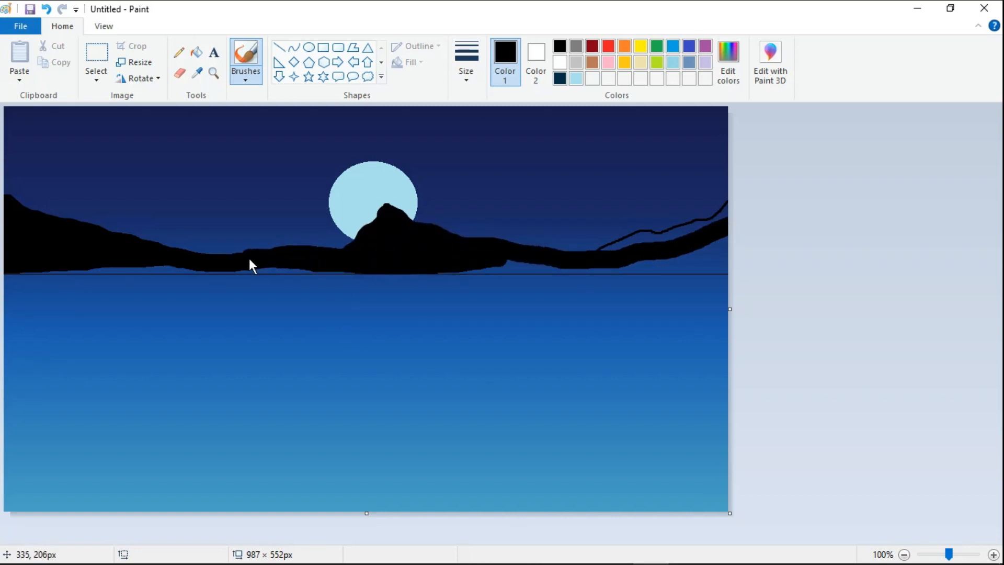
{"action": "mouse_move", "coordinate": [250, 264]}
{"action": "left_mouse_down"}
{"action": "mouse_move", "coordinate": [68, 264]}
{"action": "mouse_move", "coordinate": [343, 268]}
{"action": "left_mouse_up"}
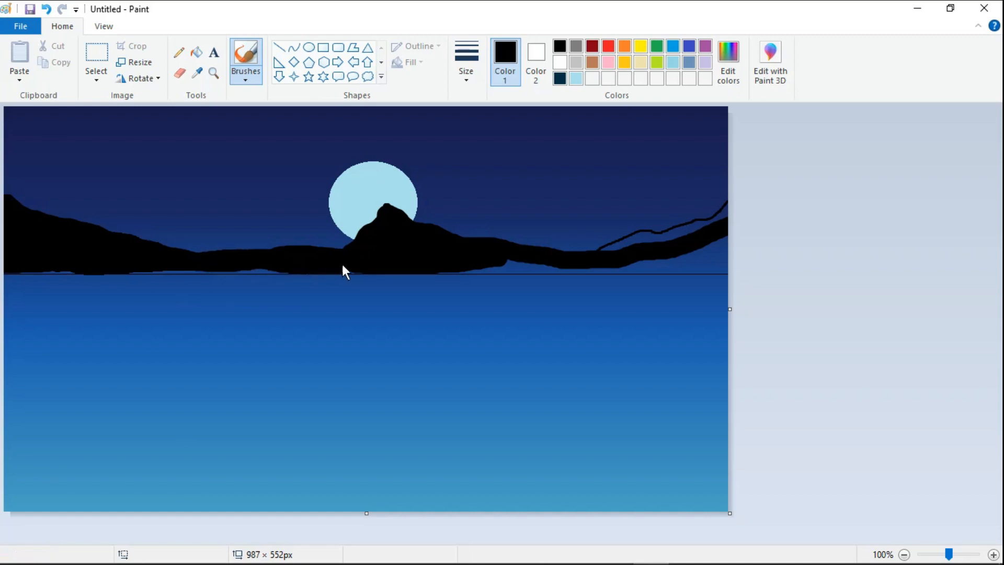
{"action": "left_click_drag", "start_coordinate": [608, 259], "coordinate": [686, 234]}
{"action": "mouse_move", "coordinate": [494, 261]}
{"action": "left_mouse_down"}
{"action": "mouse_move", "coordinate": [713, 251]}
{"action": "mouse_move", "coordinate": [734, 229]}
{"action": "mouse_move", "coordinate": [728, 261]}
{"action": "mouse_move", "coordinate": [564, 268]}
{"action": "left_mouse_up"}
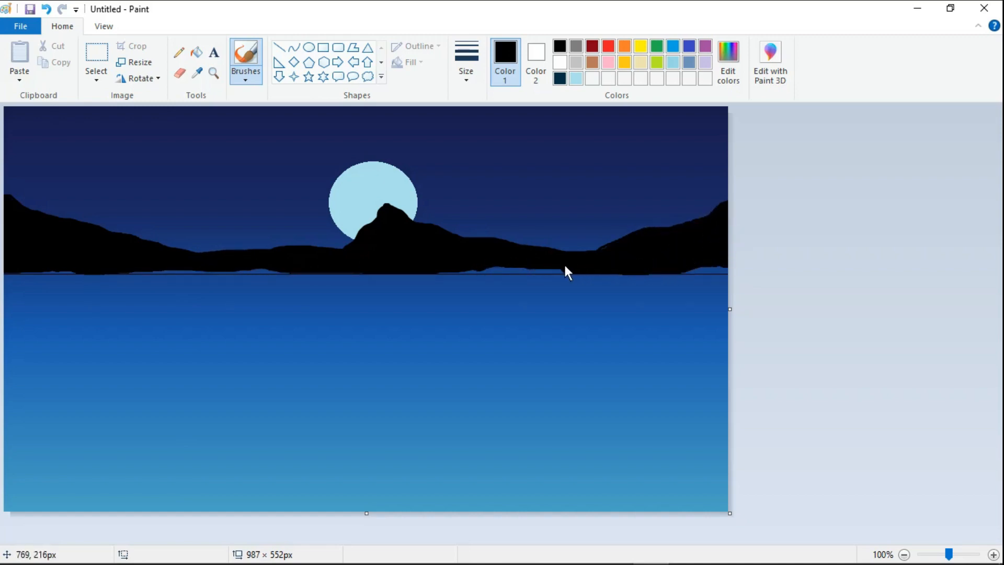
{"action": "left_click_drag", "start_coordinate": [447, 273], "coordinate": [580, 254]}
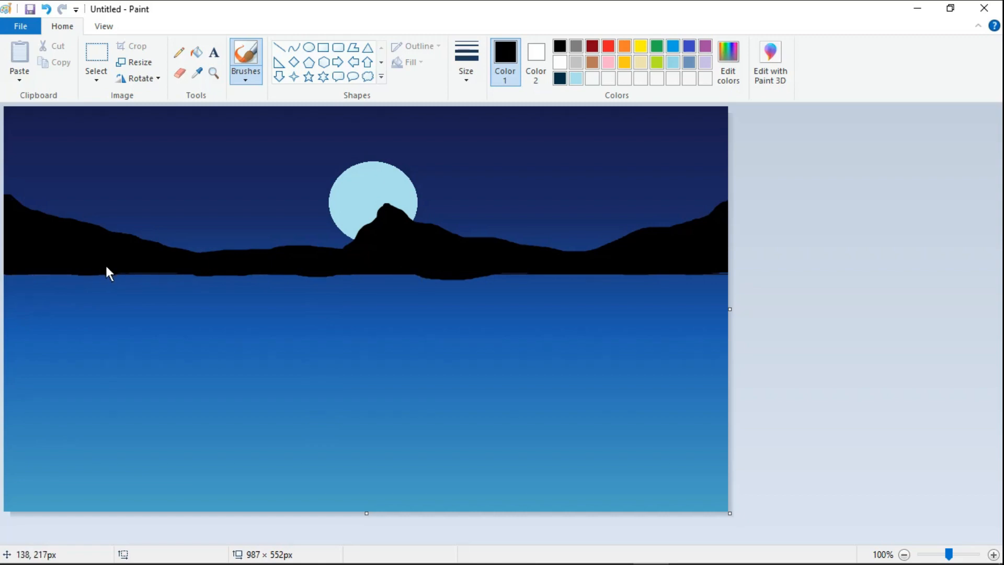
Draw a thicker, straight black shoreline across the canvas just below the mountain bases, undoing the first attempt
{"action": "left_click", "coordinate": [279, 48]}
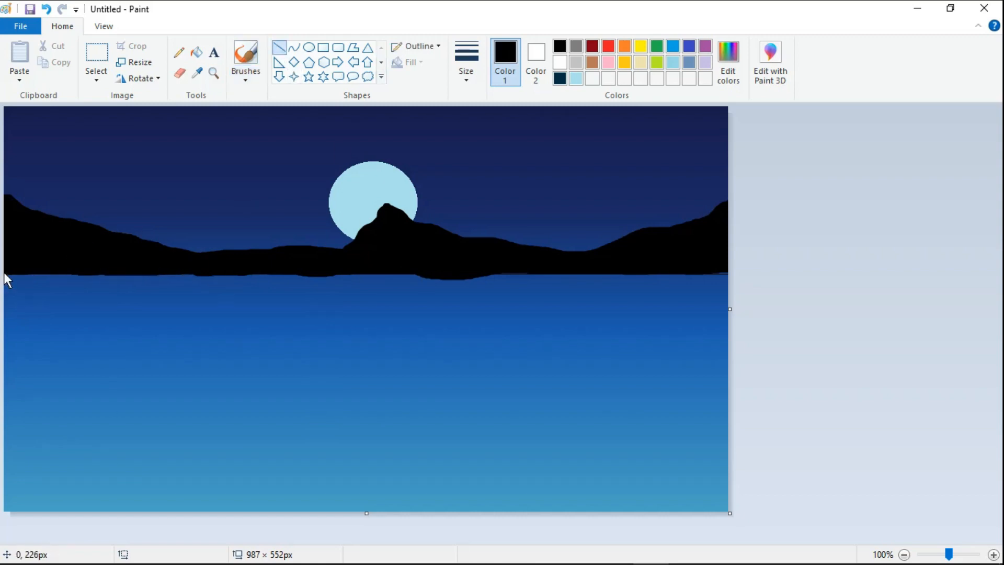
{"action": "mouse_move", "coordinate": [5, 273]}
{"action": "left_mouse_down"}
{"action": "mouse_move", "coordinate": [733, 273]}
{"action": "mouse_move", "coordinate": [742, 281]}
{"action": "mouse_move", "coordinate": [2, 284]}
{"action": "left_mouse_up"}
{"action": "left_click", "coordinate": [45, 10]}
{"action": "left_click", "coordinate": [466, 68]}
{"action": "left_click", "coordinate": [485, 159]}
Brush the gap between the mountain bases and the straight shoreline solid black across the canvas, undoing stray strokes
{"action": "left_click", "coordinate": [246, 57]}
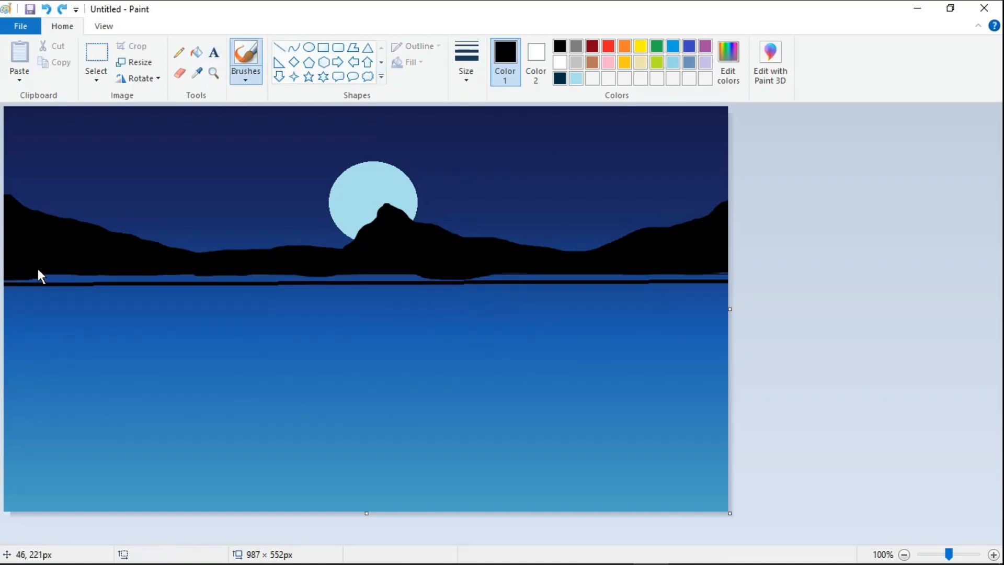
{"action": "left_click", "coordinate": [463, 67]}
{"action": "left_click", "coordinate": [495, 156]}
{"action": "mouse_move", "coordinate": [9, 278]}
{"action": "left_mouse_down"}
{"action": "mouse_move", "coordinate": [138, 278]}
{"action": "mouse_move", "coordinate": [5, 282]}
{"action": "mouse_move", "coordinate": [85, 263]}
{"action": "mouse_move", "coordinate": [136, 279]}
{"action": "mouse_move", "coordinate": [85, 279]}
{"action": "mouse_move", "coordinate": [177, 281]}
{"action": "left_mouse_up"}
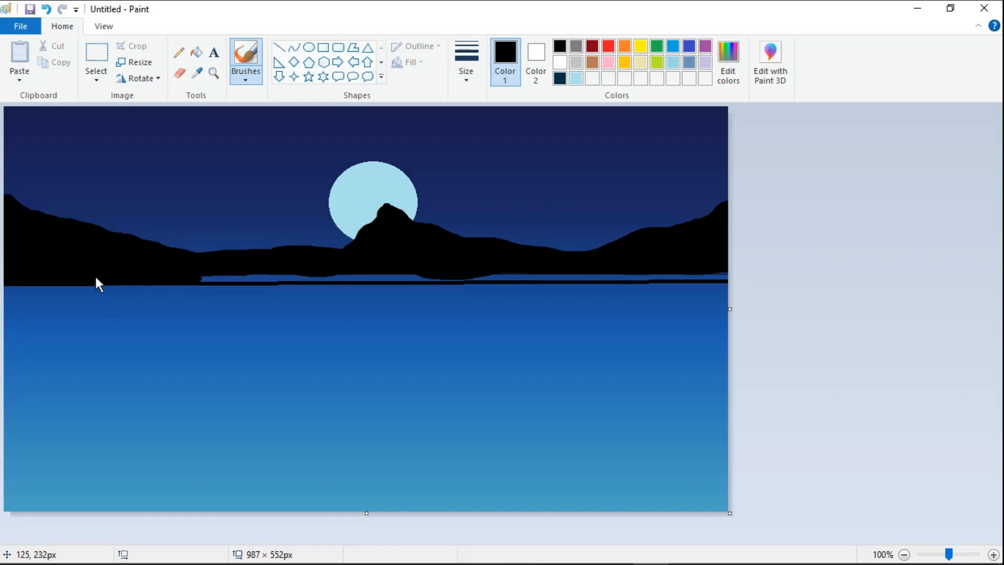
{"action": "left_click_drag", "start_coordinate": [96, 279], "coordinate": [256, 281]}
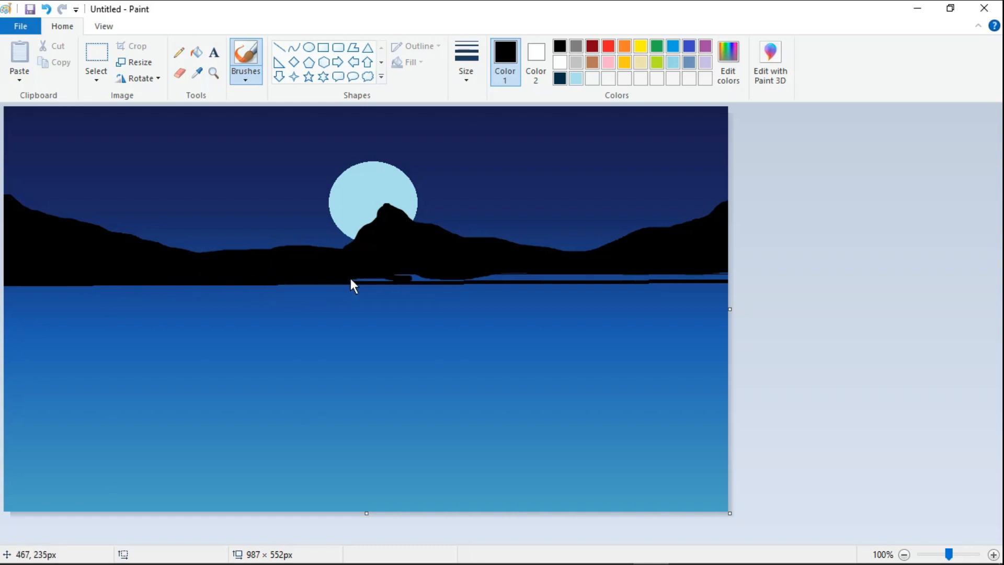
{"action": "key", "text": "ctrl+z"}
{"action": "left_click_drag", "start_coordinate": [336, 281], "coordinate": [363, 278]}
{"action": "left_click_drag", "start_coordinate": [285, 288], "coordinate": [443, 281]}
{"action": "left_click", "coordinate": [46, 9]}
{"action": "left_click_drag", "start_coordinate": [371, 283], "coordinate": [423, 280]}
{"action": "left_click", "coordinate": [46, 9]}
{"action": "mouse_move", "coordinate": [475, 277]}
{"action": "left_mouse_down"}
{"action": "mouse_move", "coordinate": [570, 271]}
{"action": "mouse_move", "coordinate": [481, 280]}
{"action": "mouse_move", "coordinate": [551, 275]}
{"action": "mouse_move", "coordinate": [536, 284]}
{"action": "mouse_move", "coordinate": [755, 276]}
{"action": "left_mouse_up"}
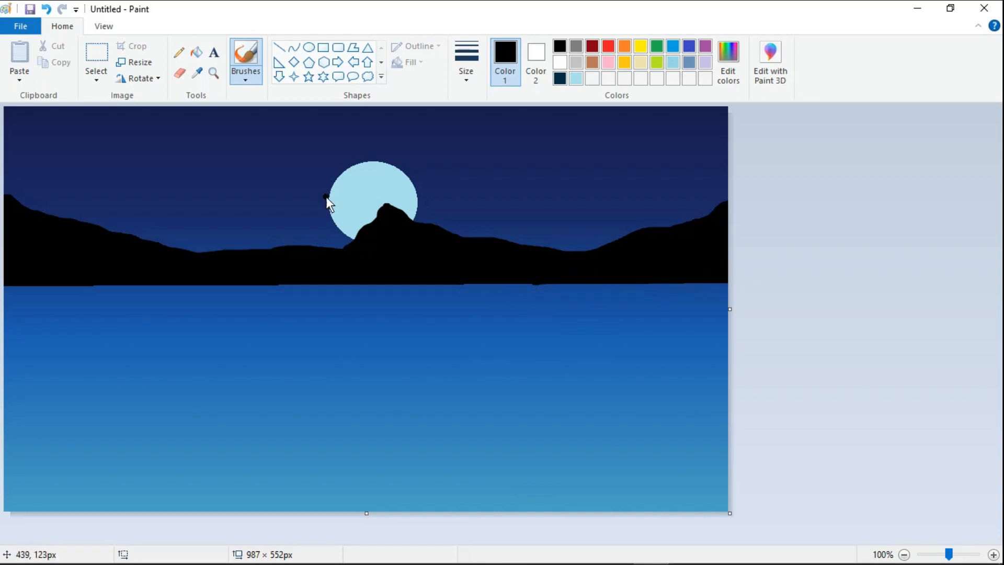
Draw a level black line about 1012 px wide along the mountains' lower edge and align both ends to straighten the waterline
{"action": "left_click", "coordinate": [278, 47]}
{"action": "left_click_drag", "start_coordinate": [7, 285], "coordinate": [742, 281]}
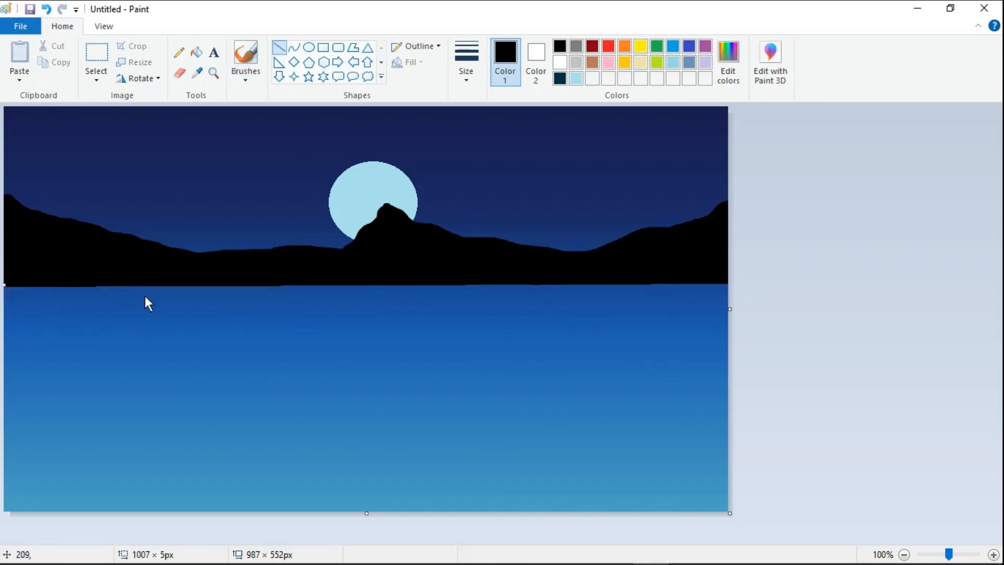
{"action": "left_click_drag", "start_coordinate": [4, 286], "coordinate": [1, 285]}
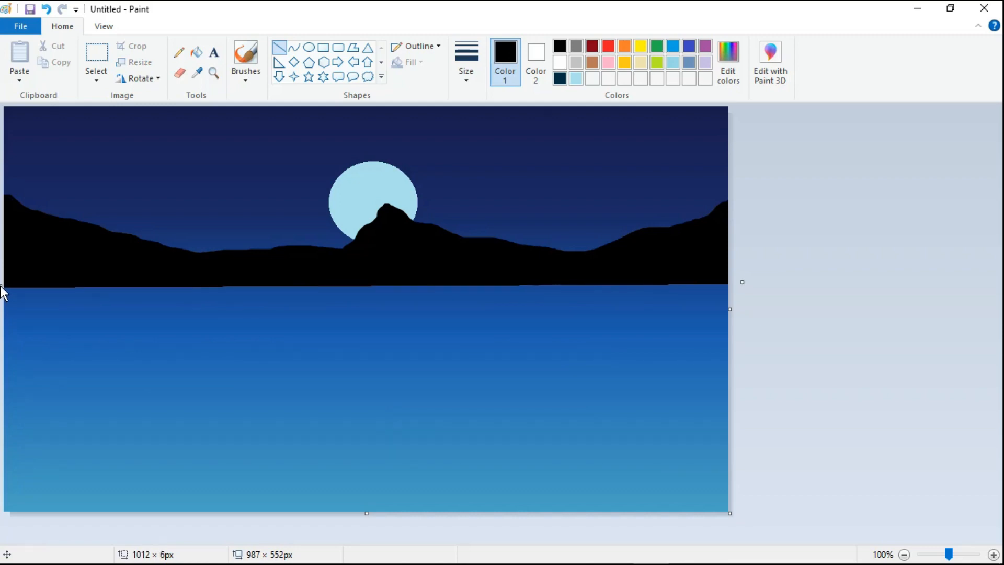
{"action": "left_click_drag", "start_coordinate": [743, 283], "coordinate": [742, 284]}
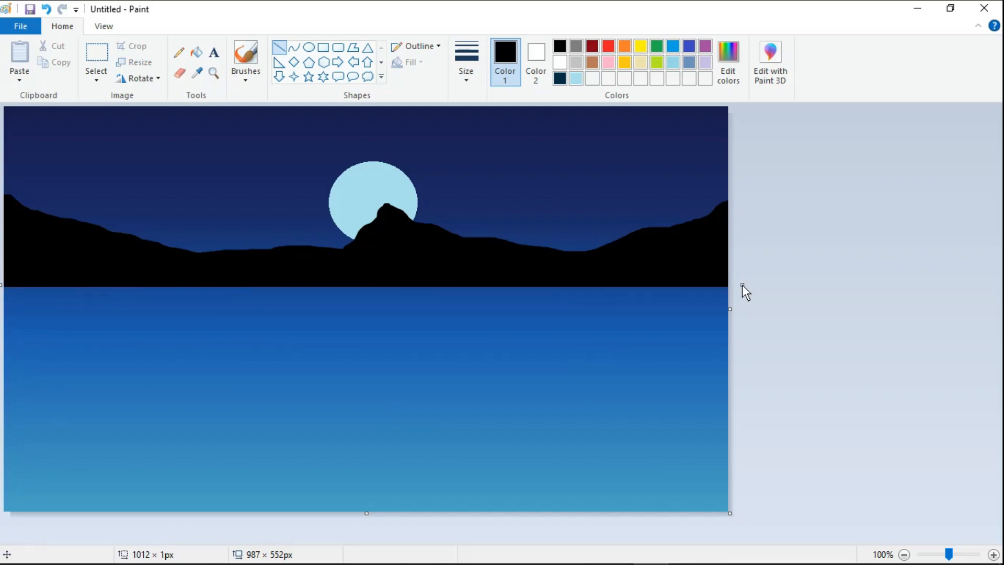
Reshape the mountain ridge with a thick black brush, adding bumps on the left slope, a small central peak and a sharper moonlit peak
{"action": "left_click", "coordinate": [178, 52]}
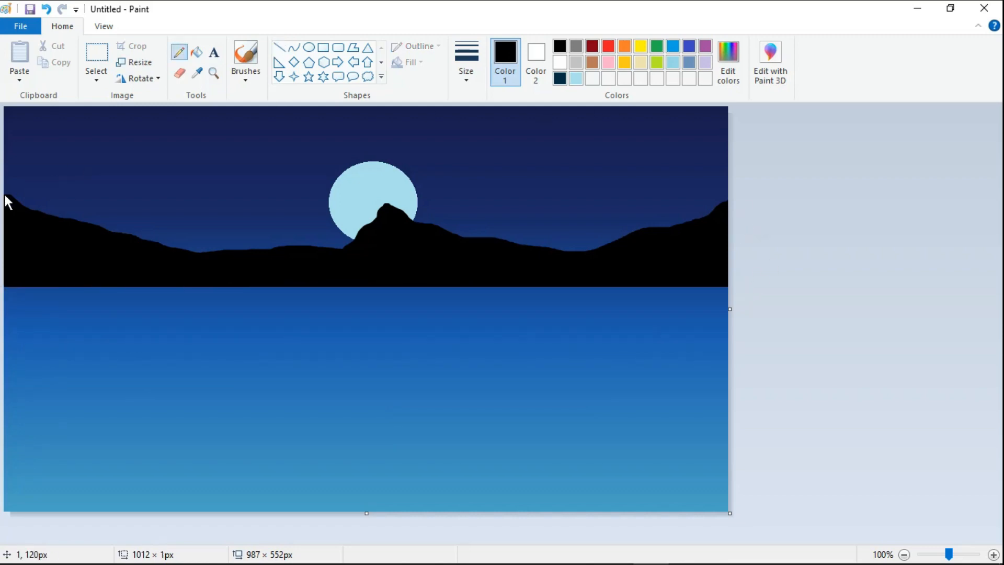
{"action": "left_click", "coordinate": [245, 76]}
{"action": "left_click", "coordinate": [244, 103]}
{"action": "left_click", "coordinate": [467, 82]}
{"action": "left_click", "coordinate": [467, 193]}
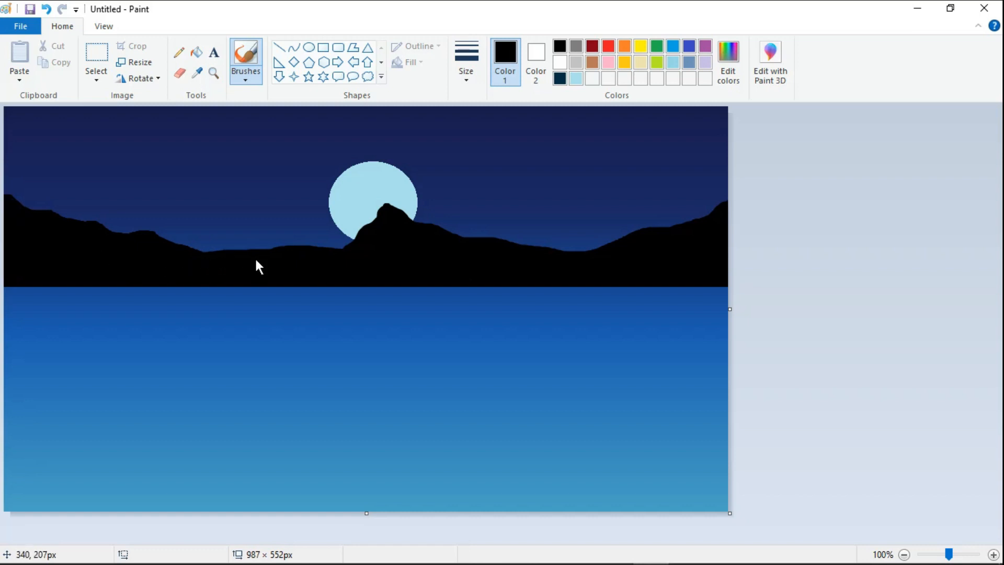
{"action": "left_click", "coordinate": [216, 249]}
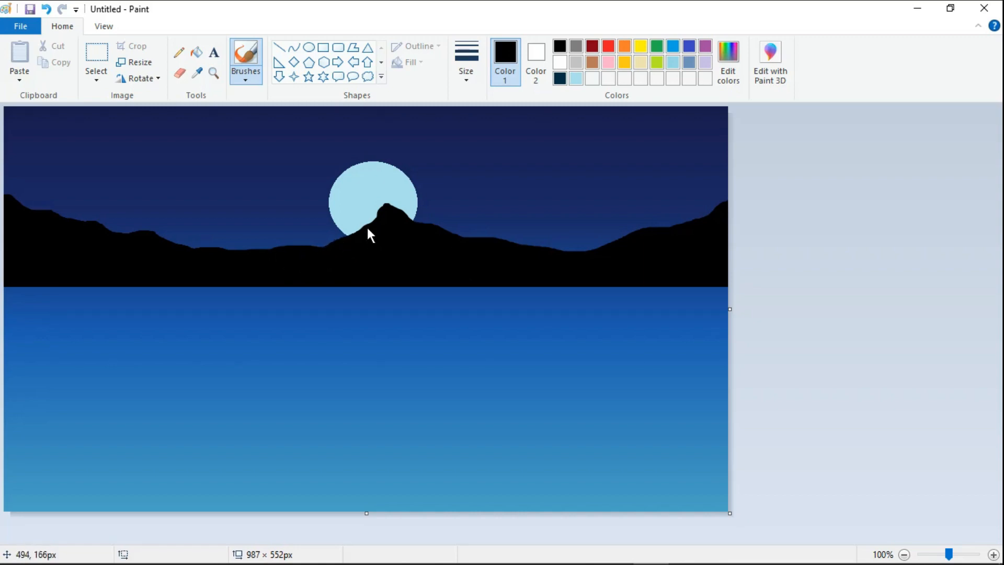
{"action": "left_click_drag", "start_coordinate": [366, 225], "coordinate": [384, 202]}
{"action": "key", "text": "ctrl+z"}
{"action": "mouse_move", "coordinate": [233, 250]}
{"action": "left_mouse_down"}
{"action": "mouse_move", "coordinate": [271, 250]}
{"action": "mouse_move", "coordinate": [251, 245]}
{"action": "left_mouse_up"}
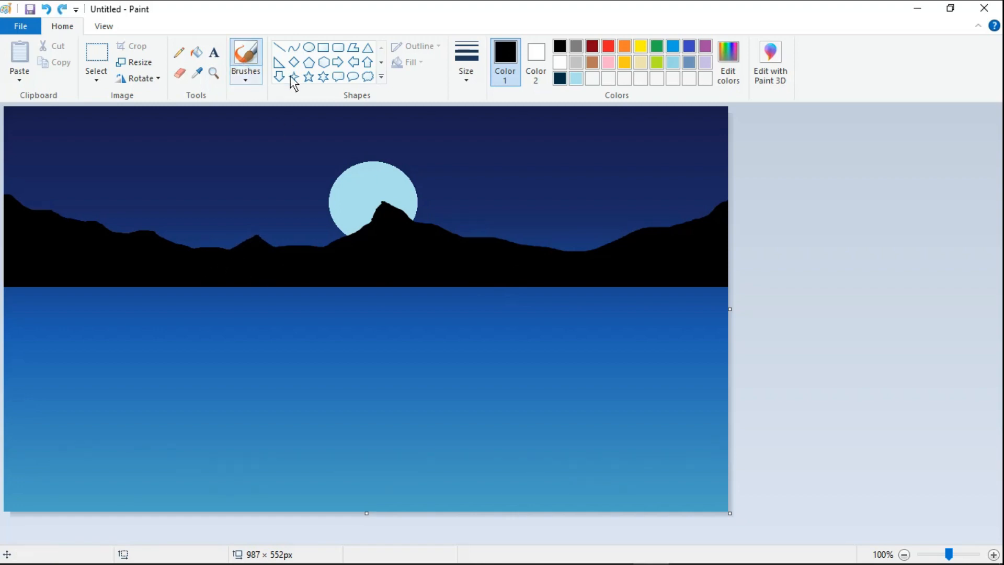
Sketch a thin jagged black outline along the canvas's lower edge and paint the ground beneath it solid black with the thickest brush
{"action": "left_click", "coordinate": [466, 62]}
{"action": "left_click", "coordinate": [493, 104]}
{"action": "mouse_move", "coordinate": [4, 431]}
{"action": "left_mouse_down"}
{"action": "mouse_move", "coordinate": [12, 451]}
{"action": "mouse_move", "coordinate": [41, 448]}
{"action": "mouse_move", "coordinate": [77, 487]}
{"action": "mouse_move", "coordinate": [124, 496]}
{"action": "mouse_move", "coordinate": [311, 482]}
{"action": "mouse_move", "coordinate": [463, 495]}
{"action": "mouse_move", "coordinate": [630, 460]}
{"action": "mouse_move", "coordinate": [766, 453]}
{"action": "left_mouse_up"}
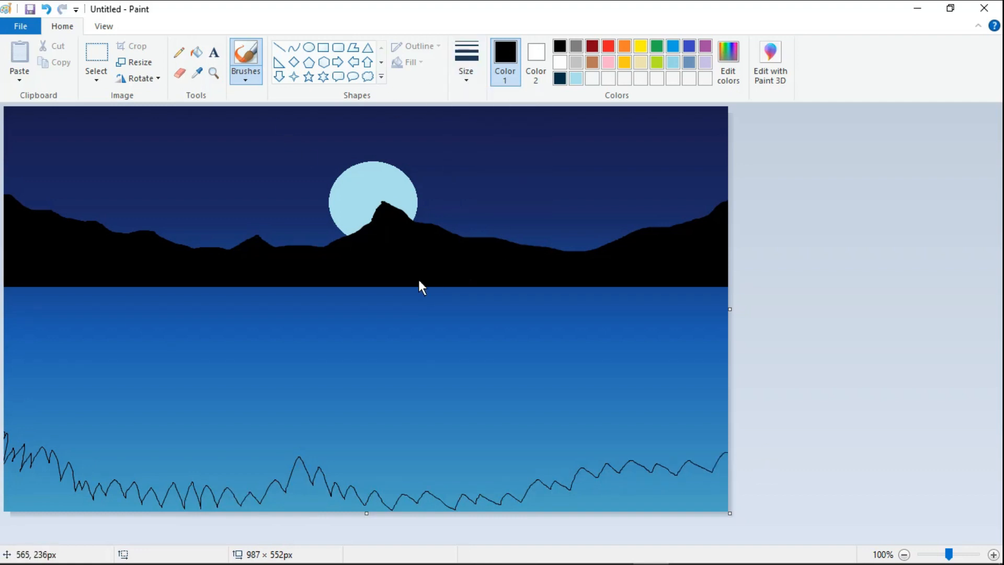
{"action": "mouse_move", "coordinate": [5, 502]}
{"action": "left_mouse_down"}
{"action": "mouse_move", "coordinate": [261, 516]}
{"action": "mouse_move", "coordinate": [657, 499]}
{"action": "mouse_move", "coordinate": [728, 513]}
{"action": "mouse_move", "coordinate": [531, 499]}
{"action": "mouse_move", "coordinate": [598, 501]}
{"action": "mouse_move", "coordinate": [572, 492]}
{"action": "mouse_move", "coordinate": [604, 475]}
{"action": "mouse_move", "coordinate": [640, 482]}
{"action": "mouse_move", "coordinate": [626, 495]}
{"action": "mouse_move", "coordinate": [352, 518]}
{"action": "mouse_move", "coordinate": [124, 509]}
{"action": "mouse_move", "coordinate": [73, 497]}
{"action": "left_mouse_up"}
{"action": "left_click", "coordinate": [500, 179]}
Paint dense black grass blades over the lower-left ground with a medium brush and add finer, taller blades with the thinnest brush
{"action": "left_click", "coordinate": [466, 70]}
{"action": "left_click", "coordinate": [488, 131]}
{"action": "mouse_move", "coordinate": [6, 436]}
{"action": "left_mouse_down"}
{"action": "mouse_move", "coordinate": [4, 479]}
{"action": "mouse_move", "coordinate": [49, 452]}
{"action": "mouse_move", "coordinate": [43, 480]}
{"action": "mouse_move", "coordinate": [52, 453]}
{"action": "mouse_move", "coordinate": [62, 482]}
{"action": "mouse_move", "coordinate": [92, 463]}
{"action": "mouse_move", "coordinate": [89, 477]}
{"action": "mouse_move", "coordinate": [108, 474]}
{"action": "mouse_move", "coordinate": [128, 490]}
{"action": "mouse_move", "coordinate": [69, 475]}
{"action": "mouse_move", "coordinate": [15, 477]}
{"action": "mouse_move", "coordinate": [132, 480]}
{"action": "left_mouse_up"}
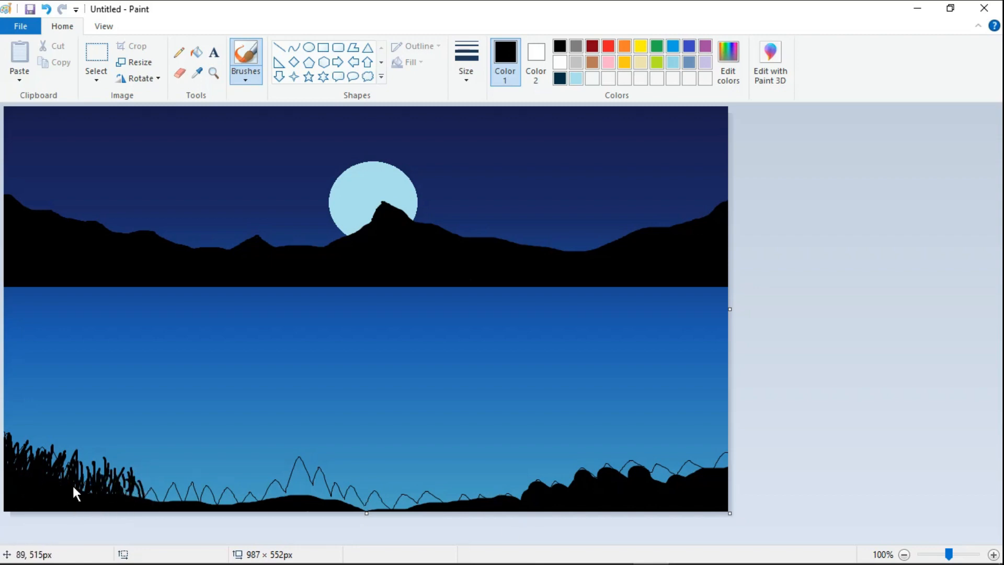
{"action": "left_click", "coordinate": [466, 62]}
{"action": "left_click", "coordinate": [481, 113]}
{"action": "left_click_drag", "start_coordinate": [17, 443], "coordinate": [17, 423]}
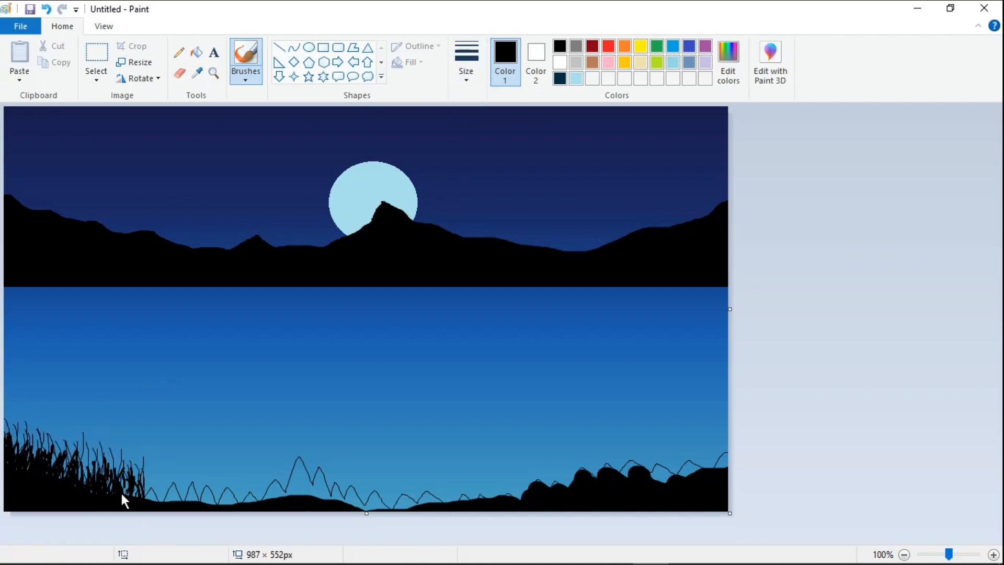
{"action": "left_click_drag", "start_coordinate": [121, 497], "coordinate": [137, 474]}
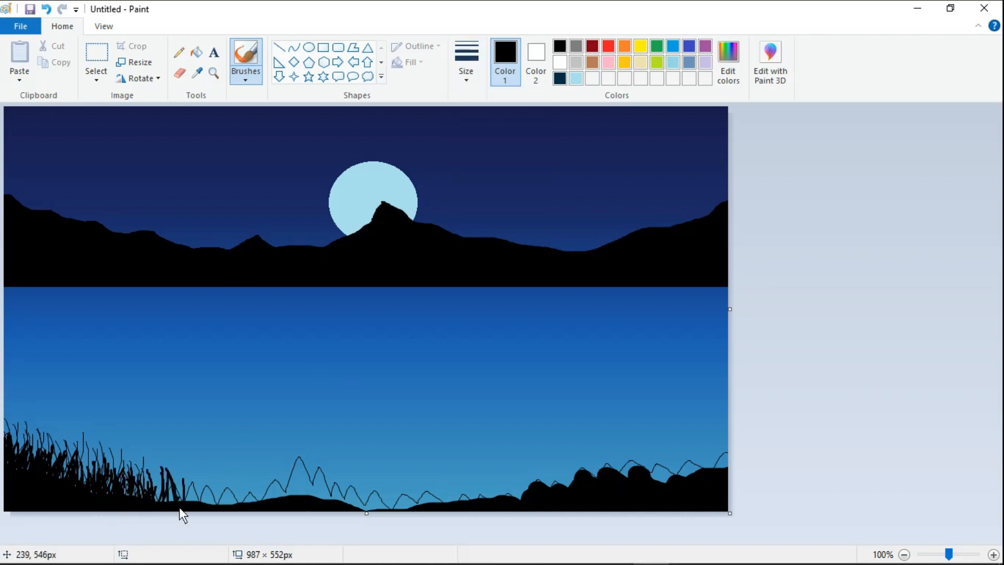
Brush thick, short black grass blades along the ground from the left clump across the middle to the right-hand mounds
{"action": "left_click_drag", "start_coordinate": [208, 501], "coordinate": [214, 498]}
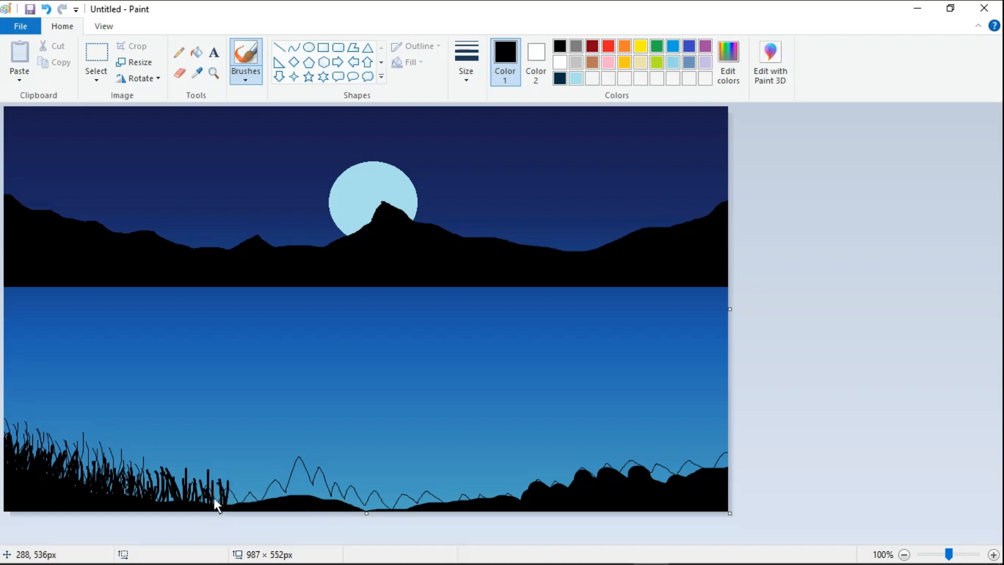
{"action": "left_click_drag", "start_coordinate": [243, 467], "coordinate": [248, 499]}
{"action": "mouse_move", "coordinate": [254, 472]}
{"action": "left_mouse_down"}
{"action": "mouse_move", "coordinate": [250, 501]}
{"action": "mouse_move", "coordinate": [261, 499]}
{"action": "left_mouse_up"}
{"action": "mouse_move", "coordinate": [278, 460]}
{"action": "left_mouse_down"}
{"action": "mouse_move", "coordinate": [271, 489]}
{"action": "mouse_move", "coordinate": [304, 495]}
{"action": "left_mouse_up"}
{"action": "mouse_move", "coordinate": [324, 479]}
{"action": "left_mouse_down"}
{"action": "mouse_move", "coordinate": [301, 509]}
{"action": "mouse_move", "coordinate": [321, 520]}
{"action": "mouse_move", "coordinate": [315, 497]}
{"action": "left_mouse_up"}
{"action": "mouse_move", "coordinate": [346, 476]}
{"action": "left_mouse_down"}
{"action": "mouse_move", "coordinate": [342, 500]}
{"action": "mouse_move", "coordinate": [328, 498]}
{"action": "left_mouse_up"}
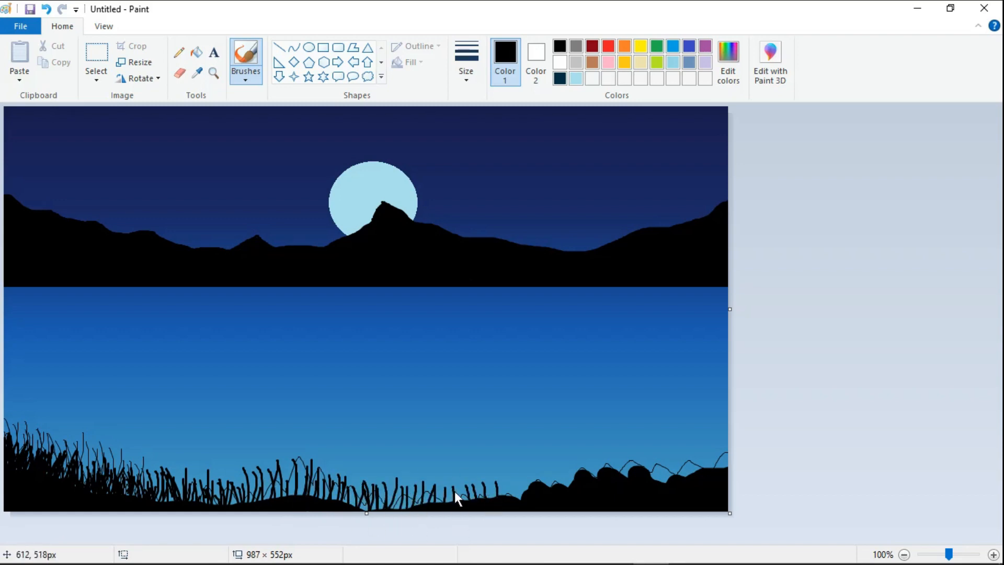
{"action": "left_click_drag", "start_coordinate": [510, 480], "coordinate": [510, 496]}
{"action": "left_click_drag", "start_coordinate": [521, 483], "coordinate": [522, 498]}
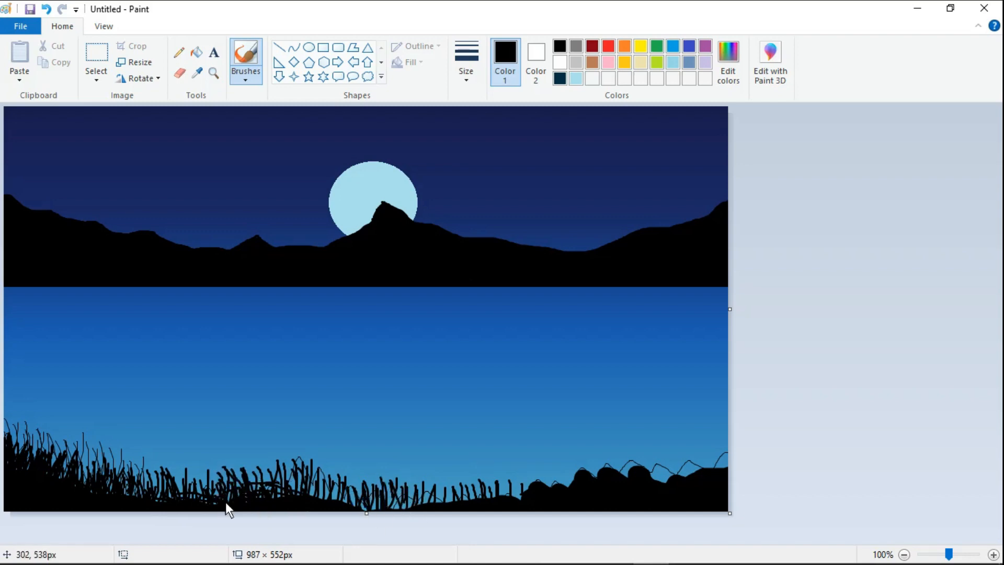
Add thin, taller black grass blades leaning left above the middle clump and across to the start of the right-hand mounds
{"action": "left_click_drag", "start_coordinate": [296, 475], "coordinate": [297, 461]}
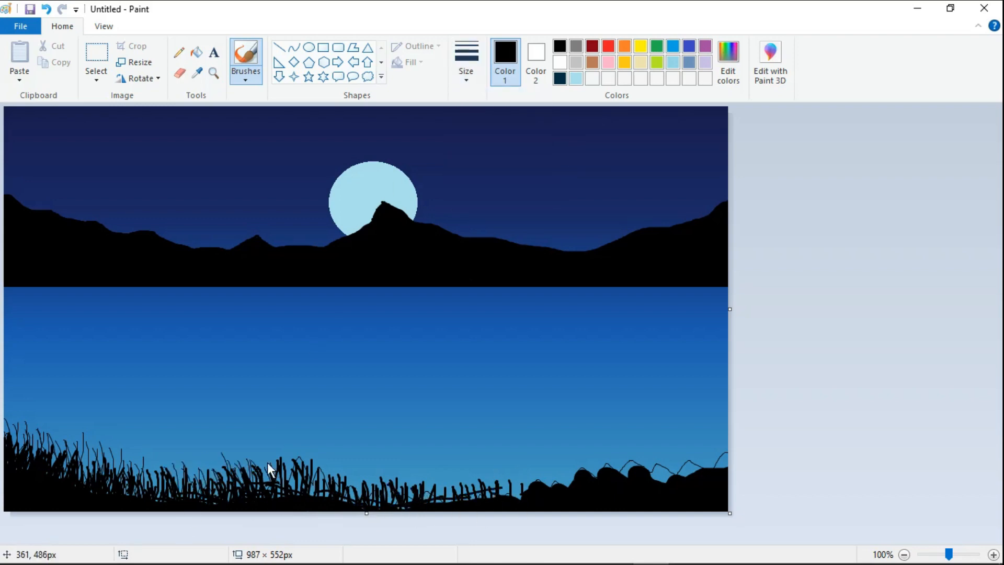
{"action": "mouse_move", "coordinate": [291, 471]}
{"action": "left_mouse_down"}
{"action": "mouse_move", "coordinate": [287, 453]}
{"action": "mouse_move", "coordinate": [297, 453]}
{"action": "left_mouse_up"}
{"action": "mouse_move", "coordinate": [317, 487]}
{"action": "left_mouse_down"}
{"action": "mouse_move", "coordinate": [316, 453]}
{"action": "mouse_move", "coordinate": [327, 453]}
{"action": "left_mouse_up"}
{"action": "left_click_drag", "start_coordinate": [352, 485], "coordinate": [342, 455]}
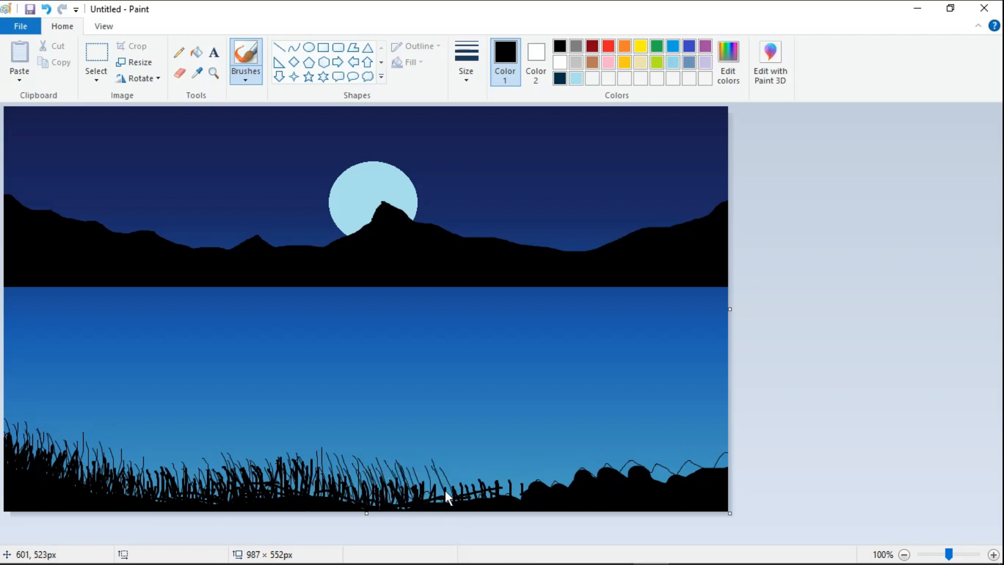
{"action": "mouse_move", "coordinate": [483, 485]}
{"action": "left_mouse_down"}
{"action": "mouse_move", "coordinate": [509, 459]}
{"action": "mouse_move", "coordinate": [473, 465]}
{"action": "left_mouse_up"}
{"action": "mouse_move", "coordinate": [509, 491]}
{"action": "left_mouse_down"}
{"action": "mouse_move", "coordinate": [491, 456]}
{"action": "mouse_move", "coordinate": [544, 460]}
{"action": "left_mouse_up"}
{"action": "left_click_drag", "start_coordinate": [559, 485], "coordinate": [550, 459]}
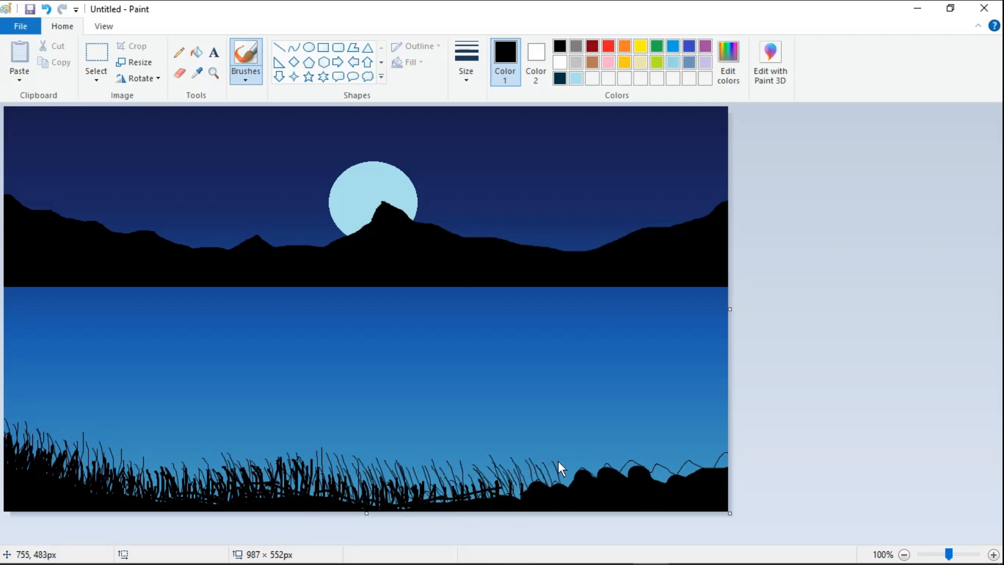
{"action": "left_click", "coordinate": [279, 47]}
{"action": "left_click_drag", "start_coordinate": [445, 495], "coordinate": [413, 507]}
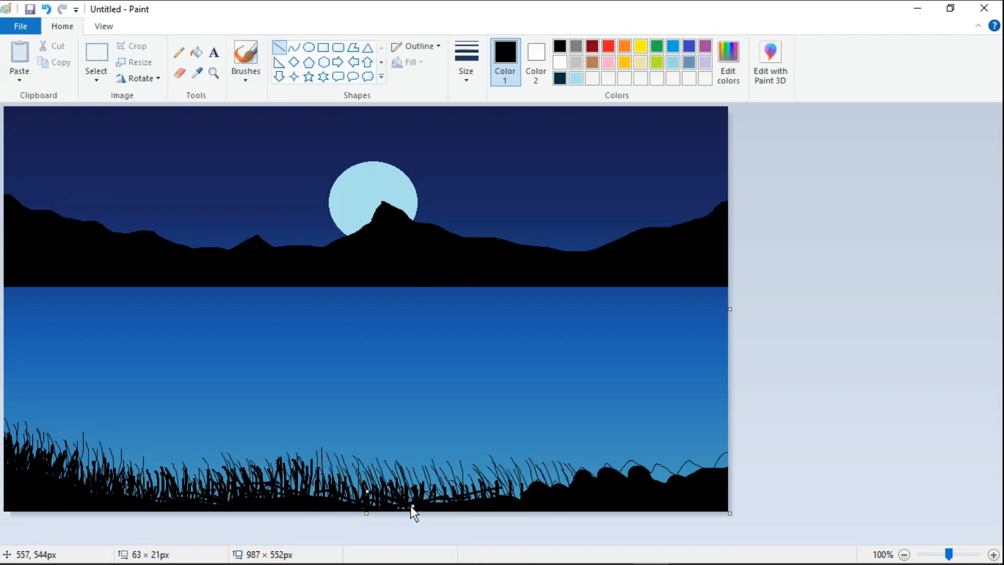
{"action": "left_click", "coordinate": [46, 10]}
Thicken the middle grass up to the right-hand mounds with black strokes using the second-thinnest brush size
{"action": "left_click", "coordinate": [466, 71]}
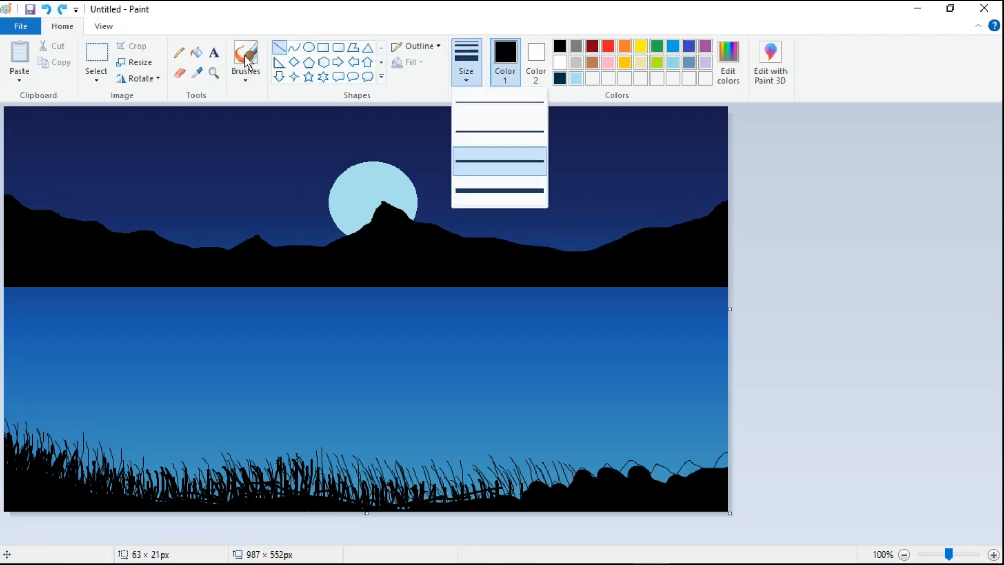
{"action": "left_click", "coordinate": [500, 135]}
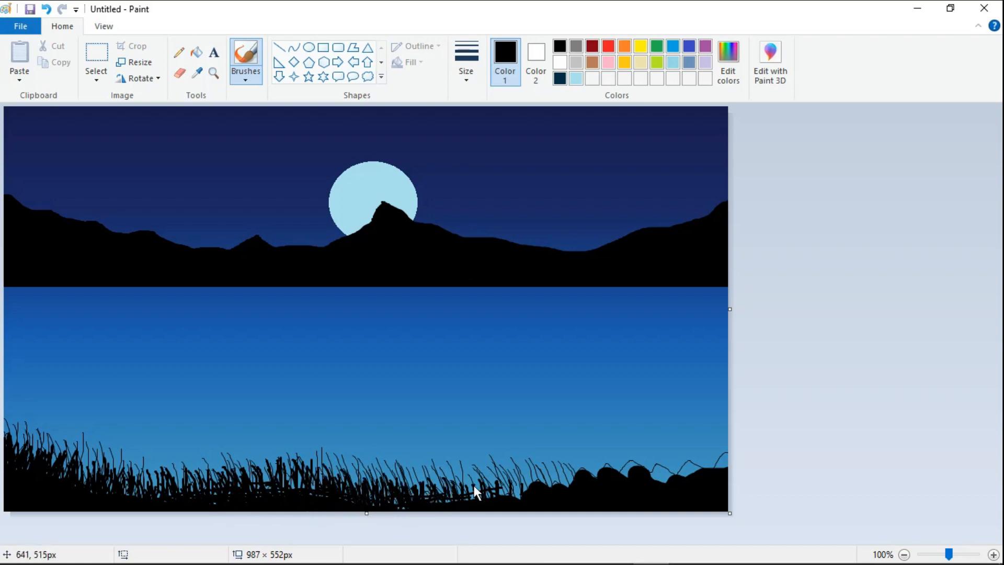
{"action": "mouse_move", "coordinate": [372, 489]}
{"action": "left_mouse_down"}
{"action": "mouse_move", "coordinate": [337, 459]}
{"action": "mouse_move", "coordinate": [342, 501]}
{"action": "left_mouse_up"}
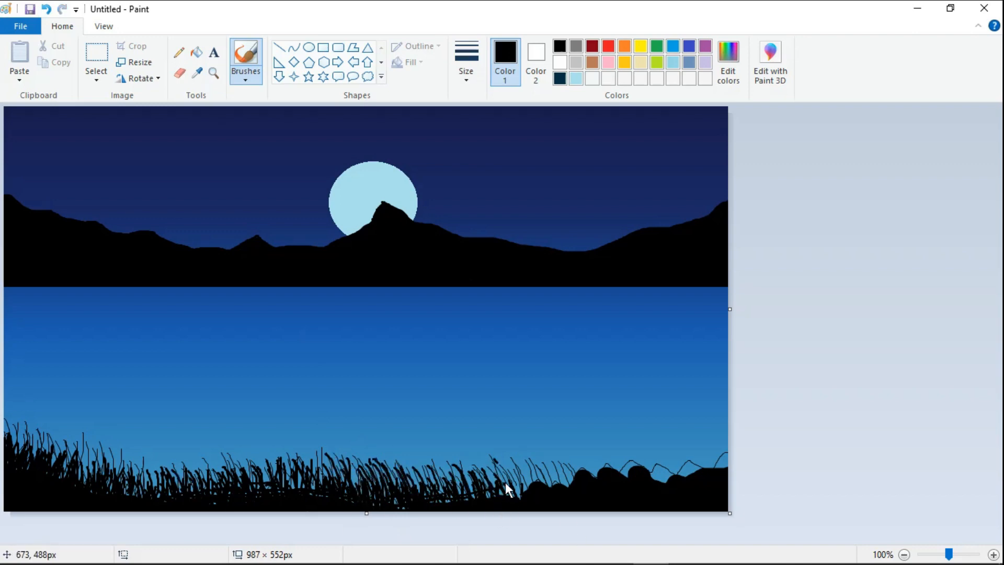
Add fine black grass blades above the middle and left clumps and over the right-hand mounds with the thinnest brush size
{"action": "left_click", "coordinate": [466, 73]}
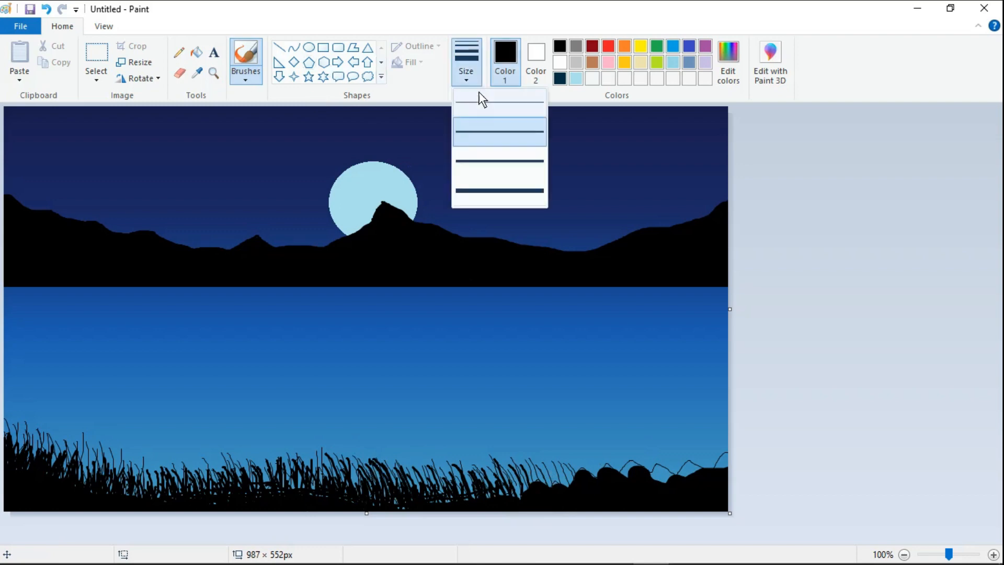
{"action": "left_click", "coordinate": [479, 101]}
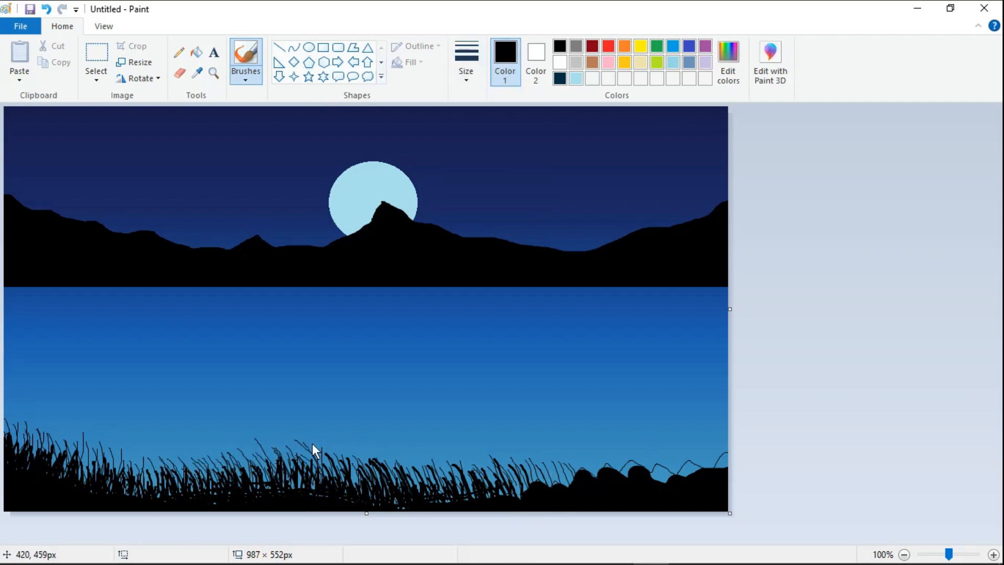
{"action": "left_click_drag", "start_coordinate": [335, 444], "coordinate": [354, 496]}
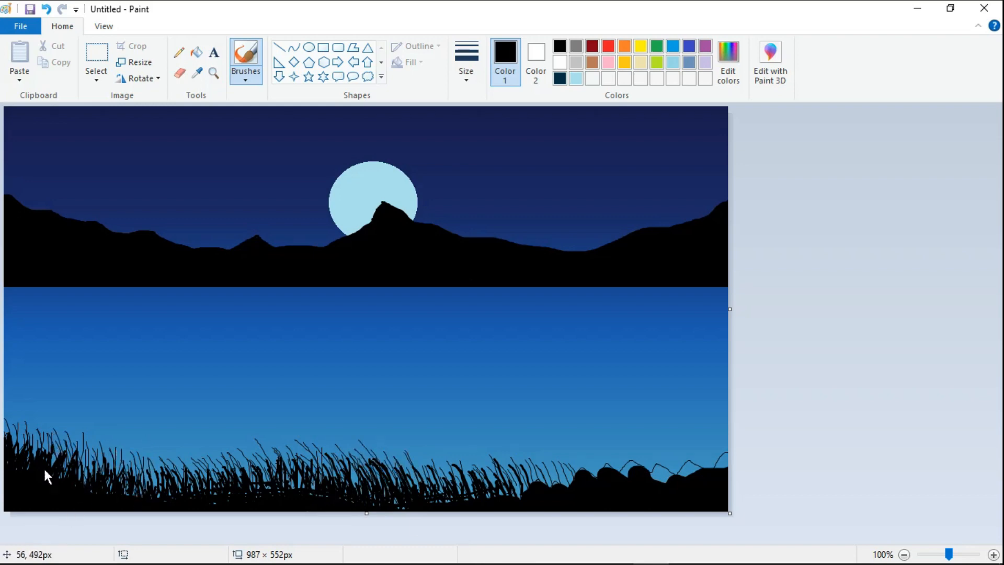
{"action": "mouse_move", "coordinate": [661, 458]}
{"action": "left_mouse_down"}
{"action": "mouse_move", "coordinate": [677, 476]}
{"action": "mouse_move", "coordinate": [714, 466]}
{"action": "left_mouse_up"}
{"action": "left_click_drag", "start_coordinate": [708, 438], "coordinate": [728, 456]}
Cover the right-hand mounds with tall, dense black grass blades leaning left, using the second-thinnest brush size
{"action": "left_click", "coordinate": [457, 73]}
{"action": "left_click", "coordinate": [487, 133]}
{"action": "left_click_drag", "start_coordinate": [508, 458], "coordinate": [520, 469]}
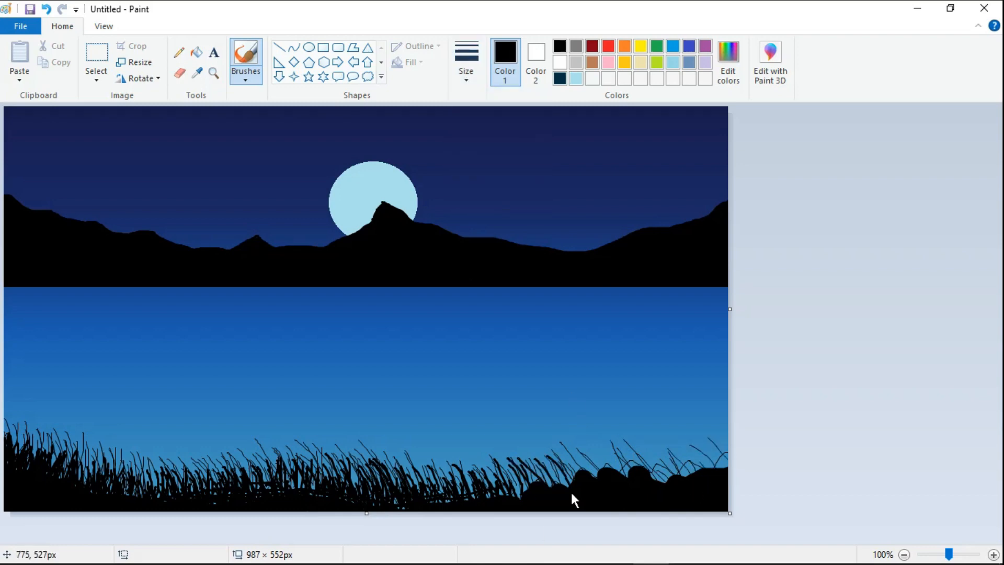
{"action": "left_click_drag", "start_coordinate": [566, 445], "coordinate": [593, 471]}
{"action": "left_click_drag", "start_coordinate": [591, 437], "coordinate": [605, 465]}
{"action": "left_click_drag", "start_coordinate": [610, 433], "coordinate": [621, 471]}
{"action": "left_click_drag", "start_coordinate": [617, 430], "coordinate": [635, 463]}
{"action": "left_click_drag", "start_coordinate": [641, 422], "coordinate": [661, 466]}
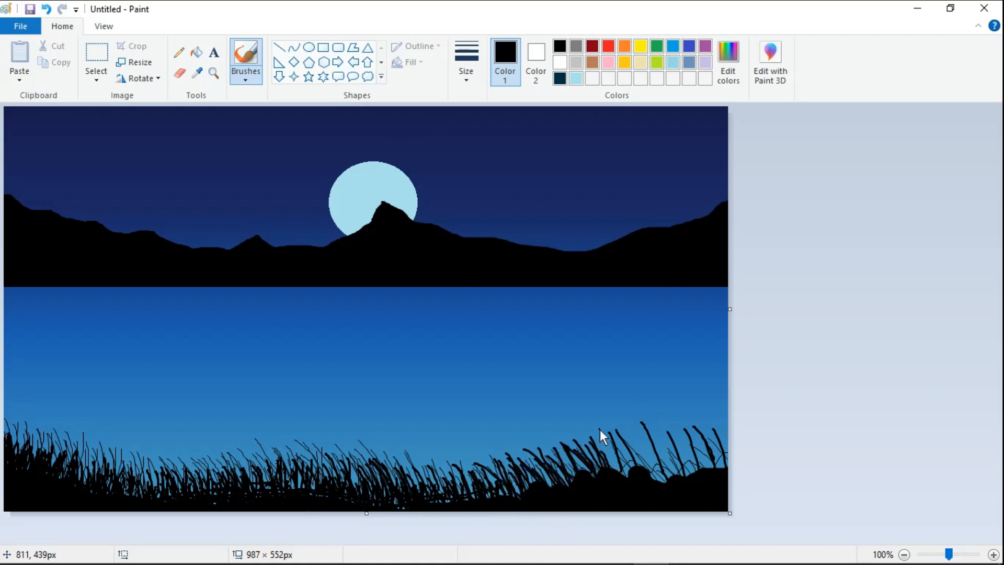
{"action": "left_click_drag", "start_coordinate": [670, 435], "coordinate": [680, 477]}
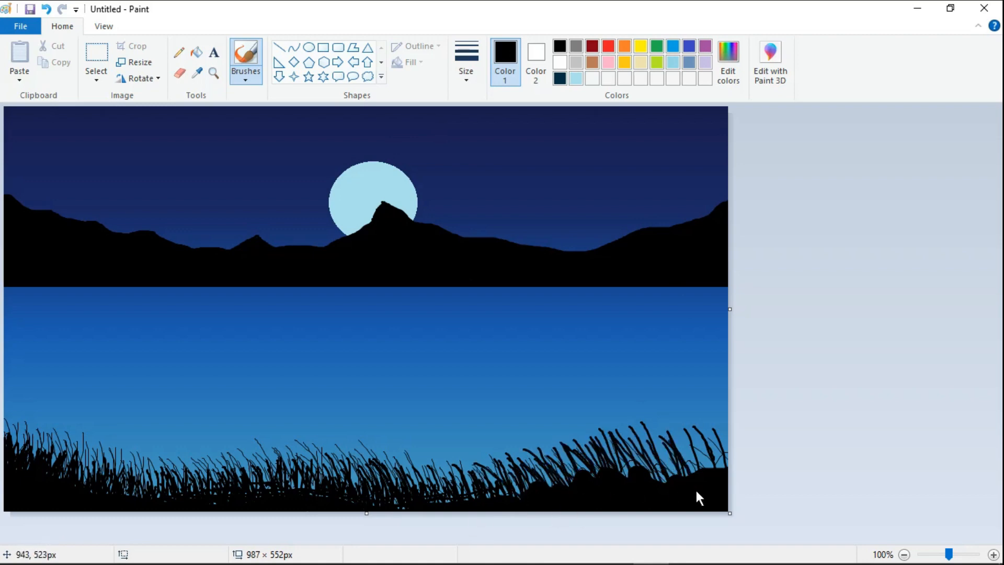
{"action": "left_click_drag", "start_coordinate": [705, 423], "coordinate": [727, 460]}
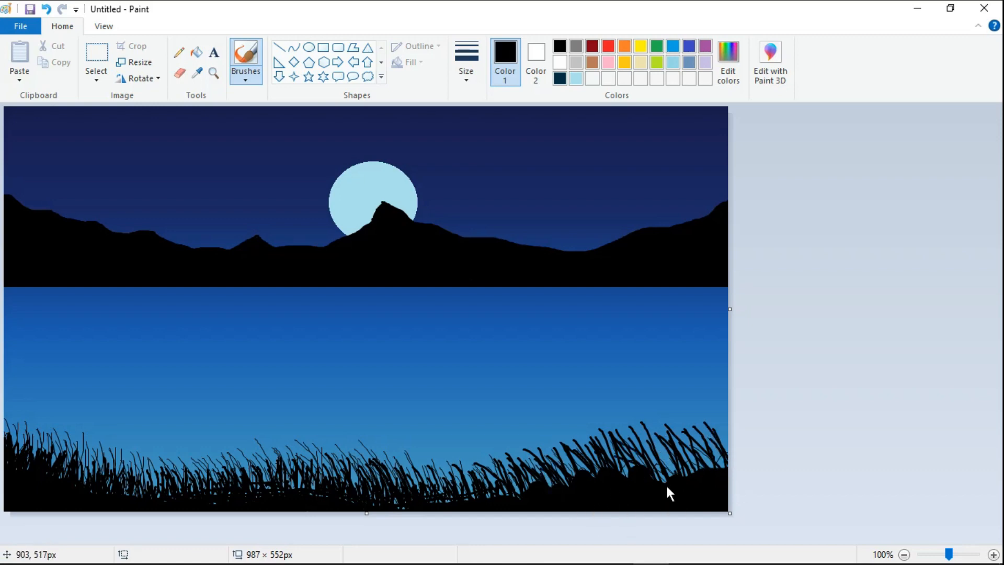
{"action": "left_click_drag", "start_coordinate": [645, 446], "coordinate": [665, 482]}
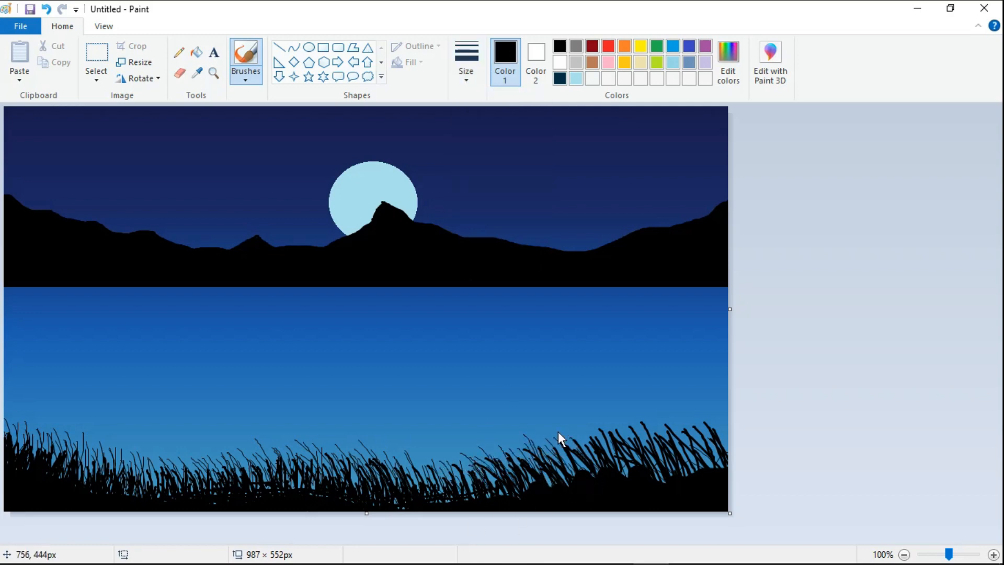
Add fine black blades rising above the right-hand grass clump, undoing one overly long curved blade
{"action": "mouse_move", "coordinate": [632, 478]}
{"action": "left_mouse_down"}
{"action": "mouse_move", "coordinate": [613, 437]}
{"action": "mouse_move", "coordinate": [567, 403]}
{"action": "left_mouse_up"}
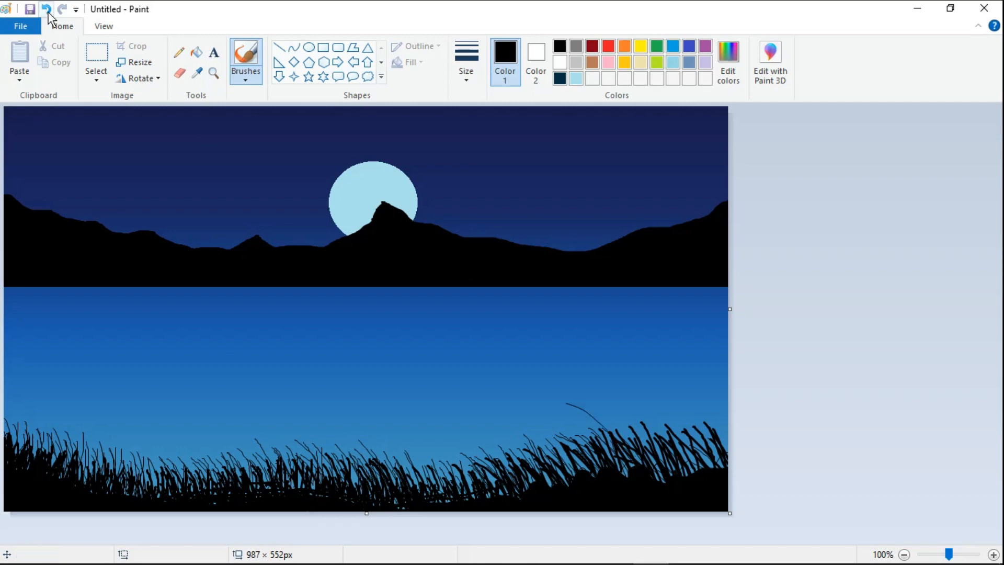
{"action": "left_click", "coordinate": [46, 9]}
{"action": "left_click_drag", "start_coordinate": [604, 448], "coordinate": [582, 413]}
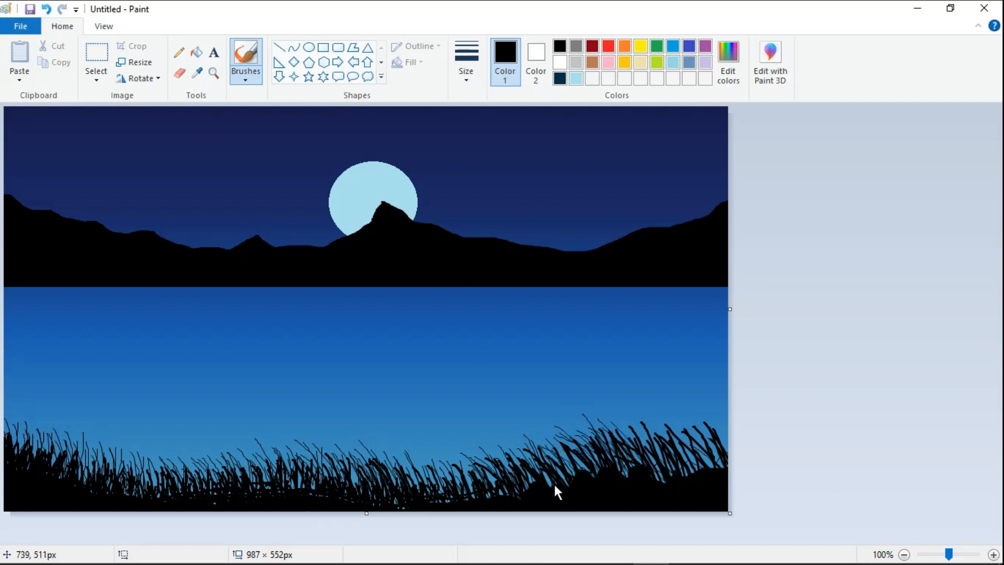
Add fine black blades at the far right of the grass and fill the gaps beneath the right-hand clumps with thicker black strokes
{"action": "left_click_drag", "start_coordinate": [690, 413], "coordinate": [714, 484]}
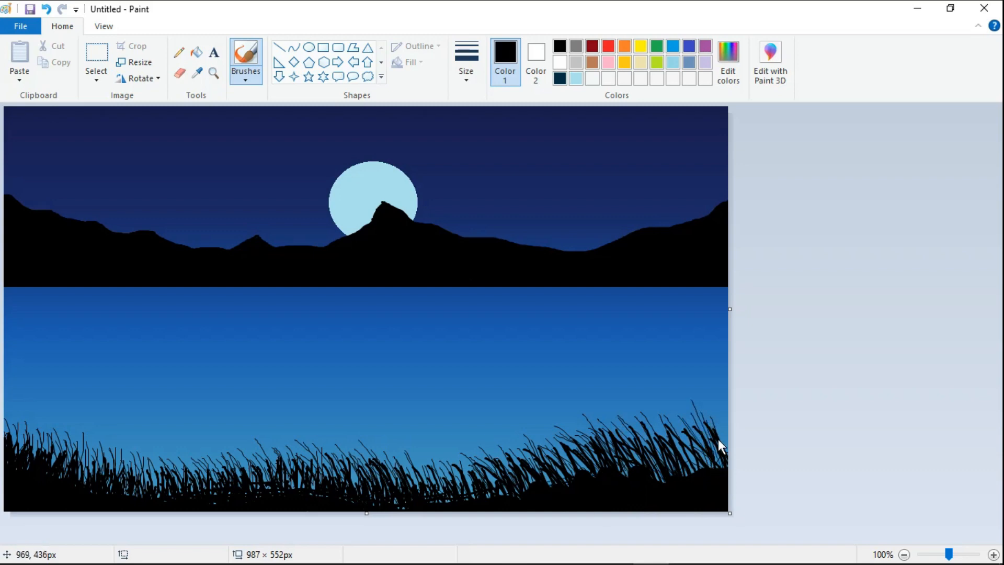
{"action": "left_click_drag", "start_coordinate": [712, 396], "coordinate": [724, 460]}
{"action": "left_click", "coordinate": [466, 65]}
{"action": "left_click", "coordinate": [502, 160]}
{"action": "mouse_move", "coordinate": [555, 485]}
{"action": "left_mouse_down"}
{"action": "mouse_move", "coordinate": [695, 476]}
{"action": "mouse_move", "coordinate": [663, 481]}
{"action": "mouse_move", "coordinate": [757, 460]}
{"action": "left_mouse_up"}
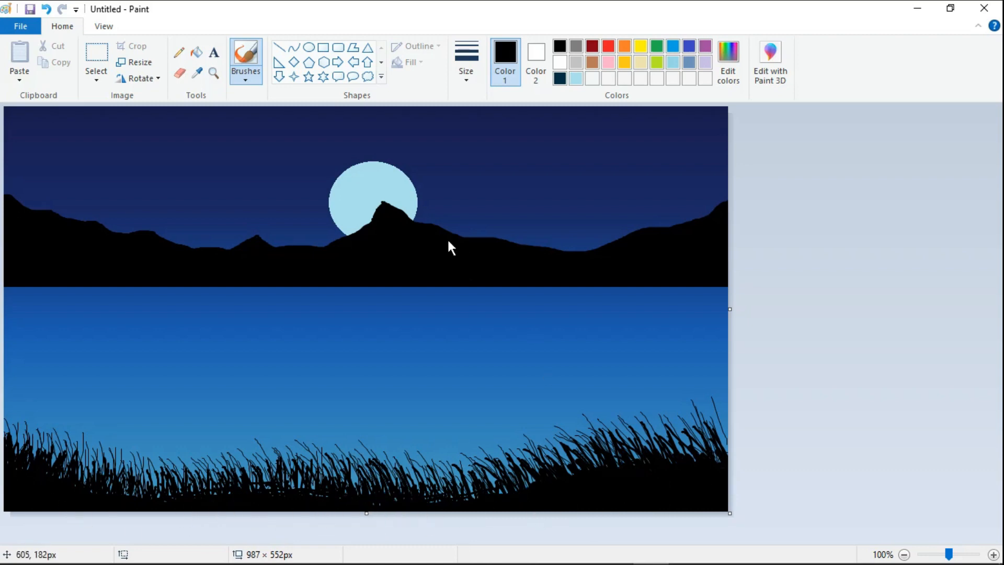
Draw long, gently wavy white horizontal lines across the left and middle water with the Pencil as ripples
{"action": "left_click", "coordinate": [559, 62]}
{"action": "left_click", "coordinate": [470, 78]}
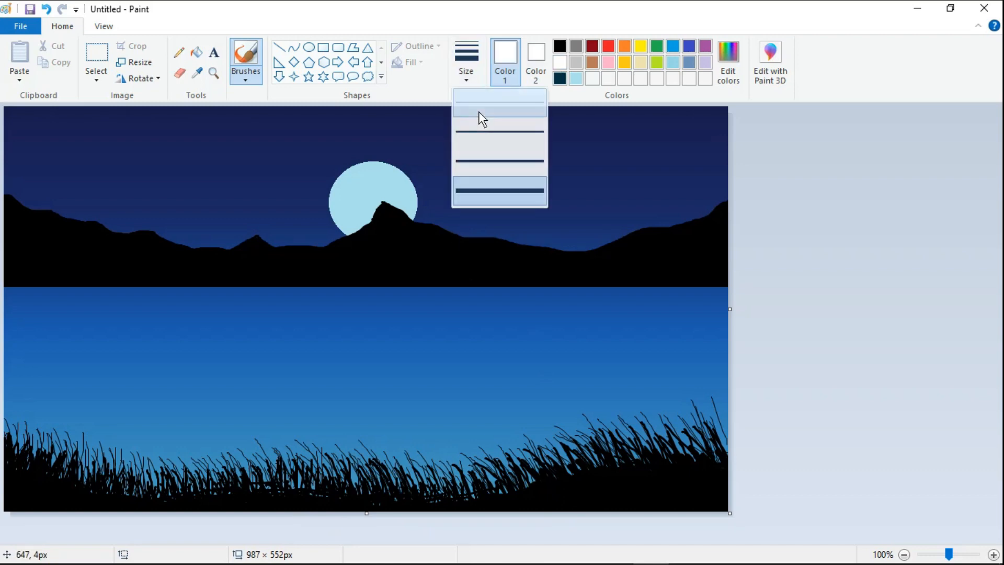
{"action": "left_click", "coordinate": [479, 112]}
{"action": "left_click", "coordinate": [179, 52]}
{"action": "mouse_move", "coordinate": [198, 328]}
{"action": "left_mouse_down"}
{"action": "mouse_move", "coordinate": [16, 343]}
{"action": "mouse_move", "coordinate": [322, 371]}
{"action": "left_mouse_up"}
{"action": "left_click_drag", "start_coordinate": [342, 357], "coordinate": [179, 344]}
{"action": "left_click_drag", "start_coordinate": [61, 360], "coordinate": [317, 342]}
{"action": "left_click_drag", "start_coordinate": [173, 343], "coordinate": [307, 327]}
{"action": "left_click_drag", "start_coordinate": [124, 322], "coordinate": [307, 317]}
{"action": "left_click_drag", "start_coordinate": [91, 382], "coordinate": [345, 366]}
{"action": "left_click_drag", "start_coordinate": [189, 373], "coordinate": [470, 370]}
{"action": "mouse_move", "coordinate": [246, 347]}
{"action": "left_mouse_down"}
{"action": "mouse_move", "coordinate": [498, 343]}
{"action": "mouse_move", "coordinate": [483, 368]}
{"action": "left_mouse_up"}
{"action": "left_click_drag", "start_coordinate": [327, 365], "coordinate": [614, 348]}
{"action": "left_click_drag", "start_coordinate": [253, 343], "coordinate": [527, 324]}
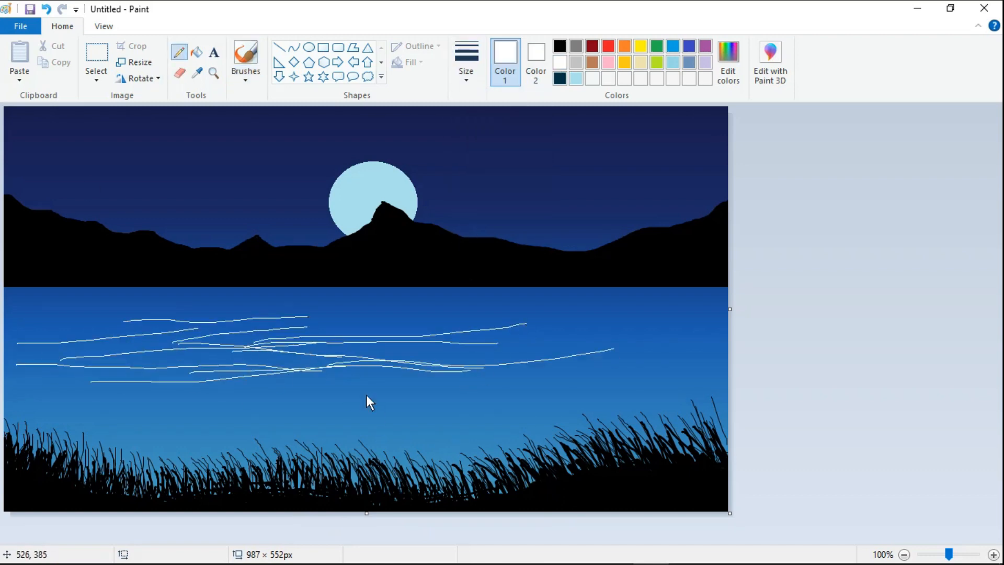
{"action": "left_click_drag", "start_coordinate": [439, 373], "coordinate": [204, 392]}
Cover the whole water area with dense, thin white ripple lines using the thinnest Pencil size, undoing one stray line
{"action": "left_click", "coordinate": [469, 79]}
{"action": "left_click", "coordinate": [472, 99]}
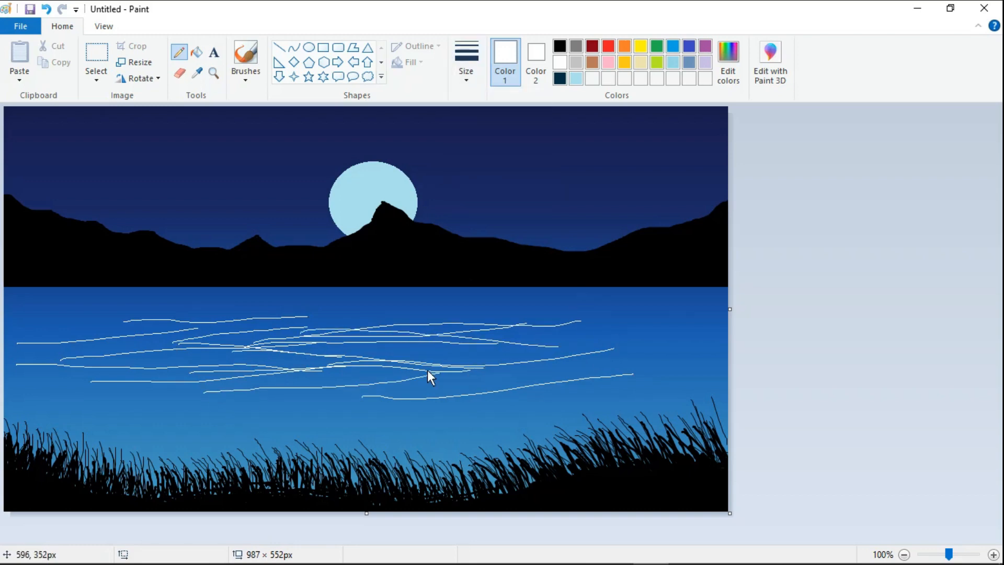
{"action": "left_click_drag", "start_coordinate": [349, 389], "coordinate": [170, 415]}
{"action": "left_click_drag", "start_coordinate": [233, 392], "coordinate": [59, 417]}
{"action": "left_click_drag", "start_coordinate": [305, 346], "coordinate": [30, 369]}
{"action": "left_click_drag", "start_coordinate": [51, 324], "coordinate": [250, 329]}
{"action": "mouse_move", "coordinate": [72, 294]}
{"action": "left_mouse_down"}
{"action": "mouse_move", "coordinate": [344, 365]}
{"action": "mouse_move", "coordinate": [209, 304]}
{"action": "mouse_move", "coordinate": [661, 348]}
{"action": "mouse_move", "coordinate": [245, 428]}
{"action": "mouse_move", "coordinate": [227, 376]}
{"action": "mouse_move", "coordinate": [26, 322]}
{"action": "mouse_move", "coordinate": [198, 300]}
{"action": "mouse_move", "coordinate": [525, 373]}
{"action": "mouse_move", "coordinate": [372, 442]}
{"action": "mouse_move", "coordinate": [478, 339]}
{"action": "mouse_move", "coordinate": [218, 309]}
{"action": "mouse_move", "coordinate": [301, 297]}
{"action": "left_mouse_up"}
{"action": "key", "text": "ctrl+z"}
{"action": "mouse_move", "coordinate": [14, 301]}
{"action": "left_mouse_down"}
{"action": "mouse_move", "coordinate": [98, 282]}
{"action": "mouse_move", "coordinate": [72, 302]}
{"action": "mouse_move", "coordinate": [5, 423]}
{"action": "mouse_move", "coordinate": [4, 382]}
{"action": "mouse_move", "coordinate": [102, 320]}
{"action": "mouse_move", "coordinate": [4, 306]}
{"action": "mouse_move", "coordinate": [716, 368]}
{"action": "mouse_move", "coordinate": [562, 411]}
{"action": "mouse_move", "coordinate": [437, 386]}
{"action": "mouse_move", "coordinate": [616, 335]}
{"action": "left_mouse_up"}
{"action": "left_click_drag", "start_coordinate": [451, 366], "coordinate": [380, 348]}
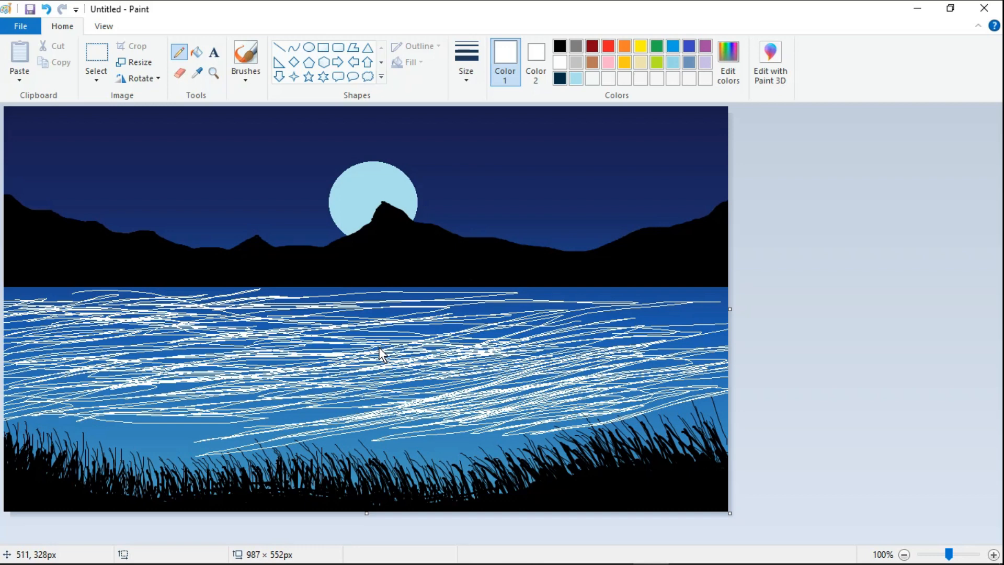
{"action": "mouse_move", "coordinate": [345, 337]}
{"action": "left_mouse_down"}
{"action": "mouse_move", "coordinate": [422, 323]}
{"action": "mouse_move", "coordinate": [664, 314]}
{"action": "left_mouse_up"}
Layer pale-blue ripple lines over the white ones across the water and down to the left and middle grass, undoing one misplaced stroke
{"action": "left_click", "coordinate": [575, 78]}
{"action": "mouse_move", "coordinate": [35, 398]}
{"action": "left_mouse_down"}
{"action": "mouse_move", "coordinate": [217, 377]}
{"action": "mouse_move", "coordinate": [8, 366]}
{"action": "mouse_move", "coordinate": [40, 299]}
{"action": "mouse_move", "coordinate": [17, 299]}
{"action": "mouse_move", "coordinate": [319, 342]}
{"action": "mouse_move", "coordinate": [227, 301]}
{"action": "mouse_move", "coordinate": [706, 309]}
{"action": "left_mouse_up"}
{"action": "key", "text": "ctrl+z"}
{"action": "mouse_move", "coordinate": [478, 300]}
{"action": "left_mouse_down"}
{"action": "mouse_move", "coordinate": [686, 303]}
{"action": "mouse_move", "coordinate": [549, 292]}
{"action": "mouse_move", "coordinate": [591, 299]}
{"action": "mouse_move", "coordinate": [629, 332]}
{"action": "mouse_move", "coordinate": [557, 313]}
{"action": "mouse_move", "coordinate": [601, 313]}
{"action": "mouse_move", "coordinate": [316, 315]}
{"action": "mouse_move", "coordinate": [443, 391]}
{"action": "mouse_move", "coordinate": [143, 423]}
{"action": "mouse_move", "coordinate": [443, 399]}
{"action": "mouse_move", "coordinate": [154, 421]}
{"action": "mouse_move", "coordinate": [149, 440]}
{"action": "left_mouse_up"}
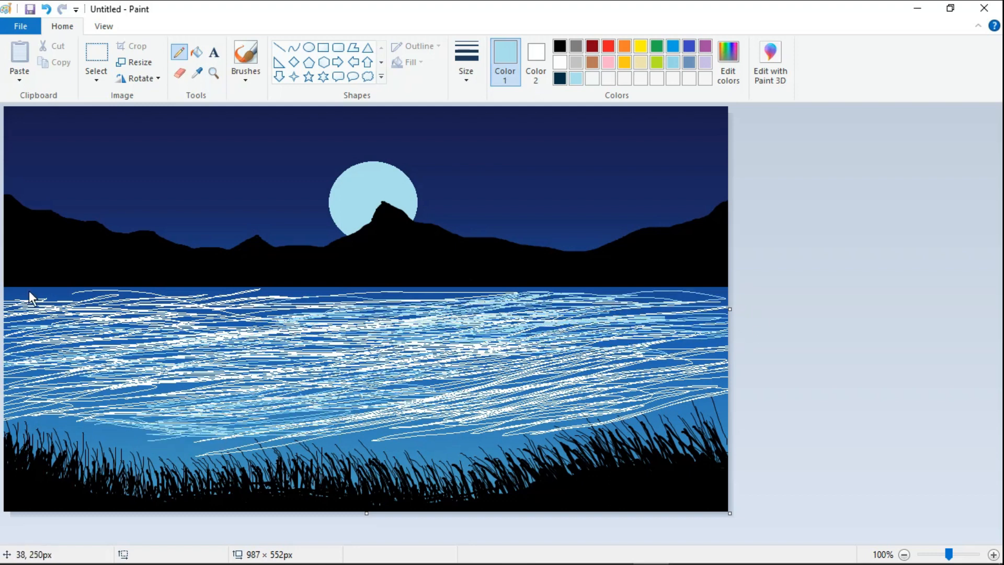
{"action": "mouse_move", "coordinate": [29, 290]}
{"action": "left_mouse_down"}
{"action": "mouse_move", "coordinate": [12, 293]}
{"action": "mouse_move", "coordinate": [32, 291]}
{"action": "left_mouse_up"}
{"action": "mouse_move", "coordinate": [44, 408]}
{"action": "left_mouse_down"}
{"action": "mouse_move", "coordinate": [124, 417]}
{"action": "mouse_move", "coordinate": [45, 425]}
{"action": "mouse_move", "coordinate": [42, 411]}
{"action": "mouse_move", "coordinate": [147, 453]}
{"action": "mouse_move", "coordinate": [246, 441]}
{"action": "mouse_move", "coordinate": [113, 394]}
{"action": "mouse_move", "coordinate": [344, 351]}
{"action": "mouse_move", "coordinate": [191, 321]}
{"action": "mouse_move", "coordinate": [294, 297]}
{"action": "mouse_move", "coordinate": [63, 295]}
{"action": "left_mouse_up"}
{"action": "mouse_move", "coordinate": [420, 438]}
{"action": "left_mouse_down"}
{"action": "mouse_move", "coordinate": [530, 428]}
{"action": "mouse_move", "coordinate": [543, 437]}
{"action": "mouse_move", "coordinate": [368, 430]}
{"action": "mouse_move", "coordinate": [441, 446]}
{"action": "mouse_move", "coordinate": [357, 432]}
{"action": "left_mouse_up"}
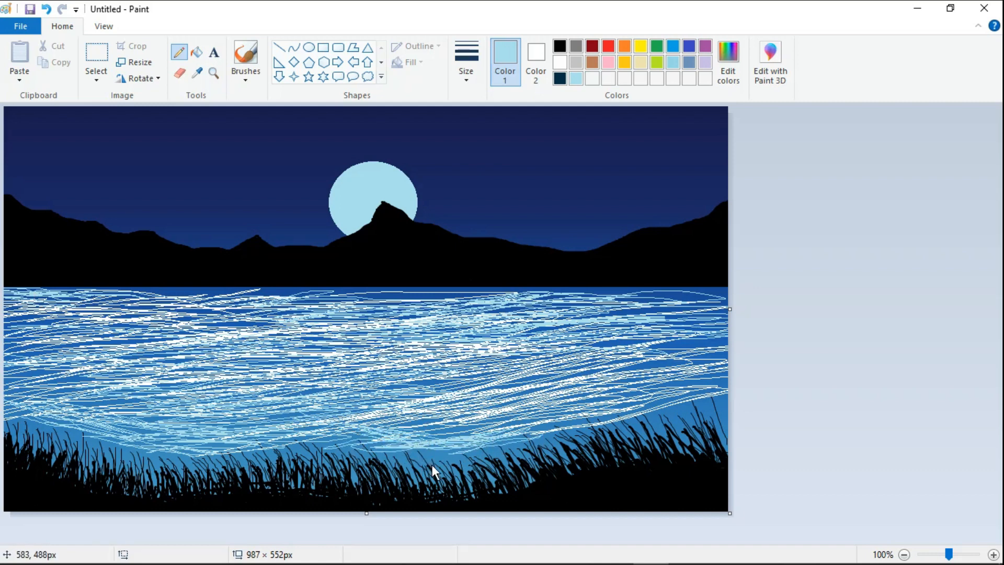
{"action": "mouse_move", "coordinate": [432, 465]}
{"action": "left_mouse_down"}
{"action": "mouse_move", "coordinate": [400, 473]}
{"action": "mouse_move", "coordinate": [438, 449]}
{"action": "mouse_move", "coordinate": [396, 444]}
{"action": "mouse_move", "coordinate": [152, 454]}
{"action": "mouse_move", "coordinate": [452, 435]}
{"action": "left_mouse_up"}
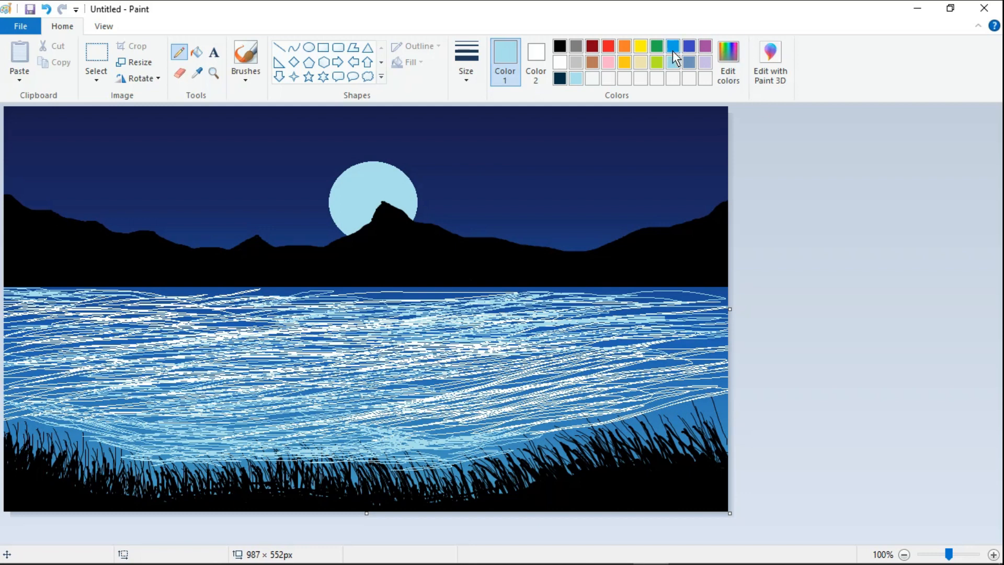
Layer indigo ripple lines across the water and add white lines along the horizon beneath the mountains
{"action": "left_click", "coordinate": [689, 47]}
{"action": "mouse_move", "coordinate": [173, 368]}
{"action": "left_mouse_down"}
{"action": "mouse_move", "coordinate": [385, 366]}
{"action": "mouse_move", "coordinate": [17, 314]}
{"action": "mouse_move", "coordinate": [80, 359]}
{"action": "mouse_move", "coordinate": [563, 342]}
{"action": "mouse_move", "coordinate": [94, 426]}
{"action": "mouse_move", "coordinate": [319, 313]}
{"action": "mouse_move", "coordinate": [128, 309]}
{"action": "mouse_move", "coordinate": [225, 290]}
{"action": "mouse_move", "coordinate": [316, 439]}
{"action": "mouse_move", "coordinate": [695, 393]}
{"action": "mouse_move", "coordinate": [726, 325]}
{"action": "mouse_move", "coordinate": [1, 397]}
{"action": "mouse_move", "coordinate": [140, 441]}
{"action": "mouse_move", "coordinate": [396, 463]}
{"action": "mouse_move", "coordinate": [451, 372]}
{"action": "mouse_move", "coordinate": [422, 434]}
{"action": "left_mouse_up"}
{"action": "left_click", "coordinate": [559, 62]}
{"action": "mouse_move", "coordinate": [168, 294]}
{"action": "left_mouse_down"}
{"action": "mouse_move", "coordinate": [338, 293]}
{"action": "mouse_move", "coordinate": [768, 363]}
{"action": "mouse_move", "coordinate": [709, 398]}
{"action": "mouse_move", "coordinate": [532, 309]}
{"action": "mouse_move", "coordinate": [645, 289]}
{"action": "mouse_move", "coordinate": [726, 292]}
{"action": "left_mouse_up"}
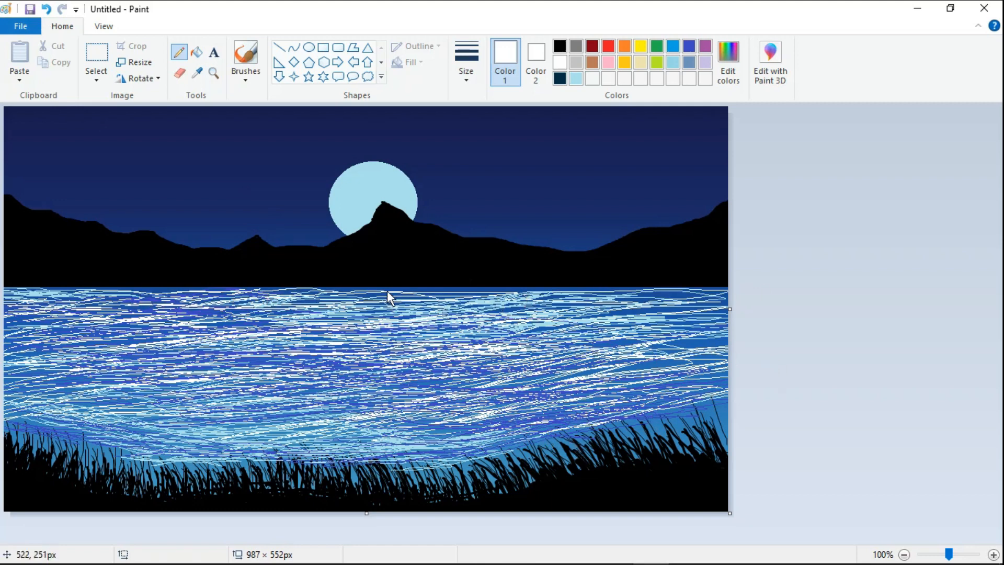
{"action": "mouse_move", "coordinate": [388, 299]}
{"action": "left_mouse_down"}
{"action": "mouse_move", "coordinate": [529, 298]}
{"action": "mouse_move", "coordinate": [348, 302]}
{"action": "left_mouse_up"}
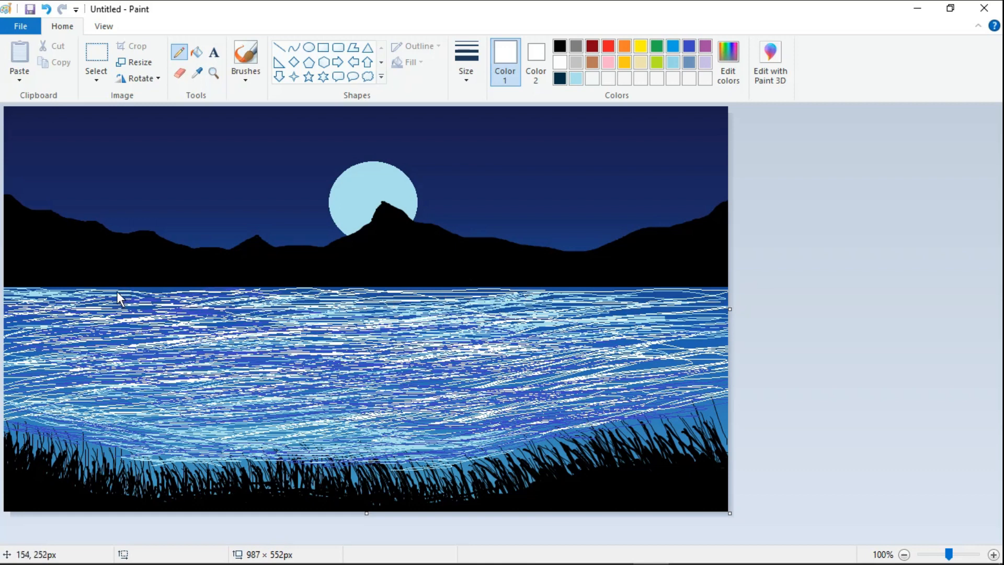
{"action": "left_click_drag", "start_coordinate": [118, 291], "coordinate": [201, 291]}
Draw white ripple lines along the left grass edge and over the right half of the water, undoing one stray stroke
{"action": "left_click_drag", "start_coordinate": [12, 424], "coordinate": [70, 445]}
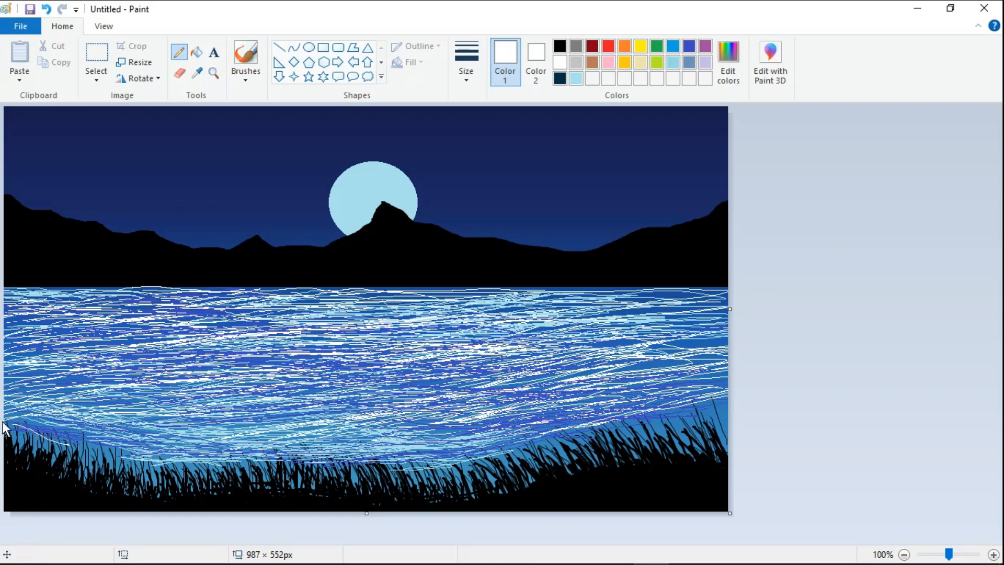
{"action": "mouse_move", "coordinate": [4, 426]}
{"action": "left_mouse_down"}
{"action": "mouse_move", "coordinate": [6, 438]}
{"action": "mouse_move", "coordinate": [151, 459]}
{"action": "left_mouse_up"}
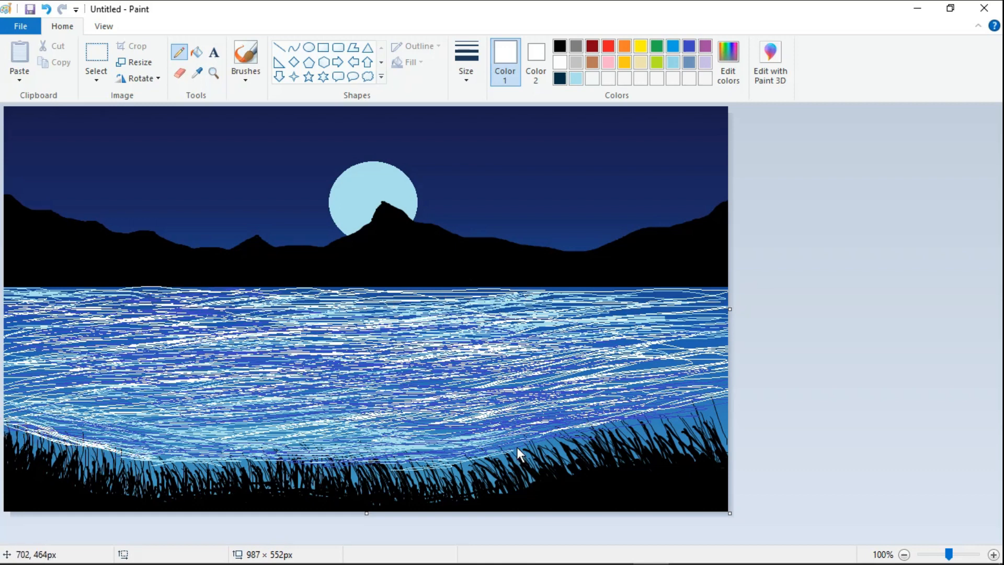
{"action": "mouse_move", "coordinate": [516, 447]}
{"action": "left_mouse_down"}
{"action": "mouse_move", "coordinate": [711, 421]}
{"action": "mouse_move", "coordinate": [636, 410]}
{"action": "mouse_move", "coordinate": [687, 426]}
{"action": "mouse_move", "coordinate": [667, 429]}
{"action": "mouse_move", "coordinate": [492, 393]}
{"action": "mouse_move", "coordinate": [667, 341]}
{"action": "mouse_move", "coordinate": [579, 361]}
{"action": "mouse_move", "coordinate": [655, 314]}
{"action": "mouse_move", "coordinate": [589, 305]}
{"action": "mouse_move", "coordinate": [700, 290]}
{"action": "mouse_move", "coordinate": [684, 292]}
{"action": "mouse_move", "coordinate": [697, 288]}
{"action": "mouse_move", "coordinate": [668, 313]}
{"action": "mouse_move", "coordinate": [671, 391]}
{"action": "mouse_move", "coordinate": [585, 345]}
{"action": "mouse_move", "coordinate": [651, 341]}
{"action": "mouse_move", "coordinate": [561, 379]}
{"action": "mouse_move", "coordinate": [696, 321]}
{"action": "mouse_move", "coordinate": [474, 327]}
{"action": "left_mouse_up"}
{"action": "left_click_drag", "start_coordinate": [573, 295], "coordinate": [634, 286]}
{"action": "left_click", "coordinate": [46, 9]}
{"action": "mouse_move", "coordinate": [714, 312]}
{"action": "left_mouse_down"}
{"action": "mouse_move", "coordinate": [601, 316]}
{"action": "mouse_move", "coordinate": [712, 316]}
{"action": "left_mouse_up"}
Blend indigo ripples over the right half, the centre and the left grass edge of the water, with pale-blue lines through the middle
{"action": "left_click", "coordinate": [689, 46]}
{"action": "mouse_move", "coordinate": [638, 381]}
{"action": "left_mouse_down"}
{"action": "mouse_move", "coordinate": [669, 378]}
{"action": "mouse_move", "coordinate": [575, 351]}
{"action": "mouse_move", "coordinate": [675, 381]}
{"action": "mouse_move", "coordinate": [473, 336]}
{"action": "mouse_move", "coordinate": [462, 383]}
{"action": "mouse_move", "coordinate": [588, 386]}
{"action": "left_mouse_up"}
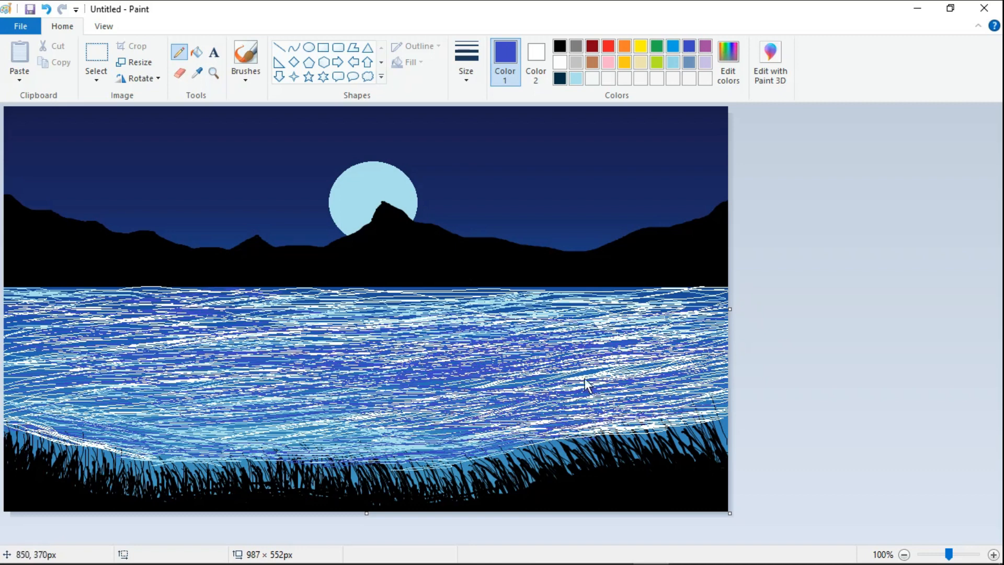
{"action": "mouse_move", "coordinate": [36, 434]}
{"action": "left_mouse_down"}
{"action": "mouse_move", "coordinate": [88, 445]}
{"action": "mouse_move", "coordinate": [79, 440]}
{"action": "left_mouse_up"}
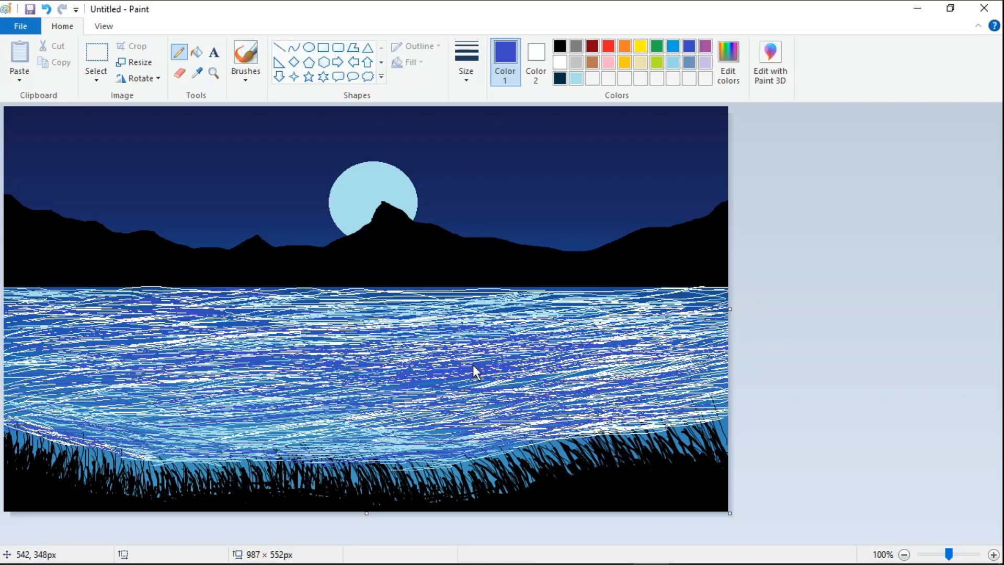
{"action": "mouse_move", "coordinate": [595, 437]}
{"action": "left_mouse_down"}
{"action": "mouse_move", "coordinate": [673, 426]}
{"action": "mouse_move", "coordinate": [572, 433]}
{"action": "mouse_move", "coordinate": [707, 361]}
{"action": "mouse_move", "coordinate": [690, 304]}
{"action": "mouse_move", "coordinate": [621, 324]}
{"action": "mouse_move", "coordinate": [628, 424]}
{"action": "left_mouse_up"}
{"action": "left_click_drag", "start_coordinate": [11, 426], "coordinate": [154, 456]}
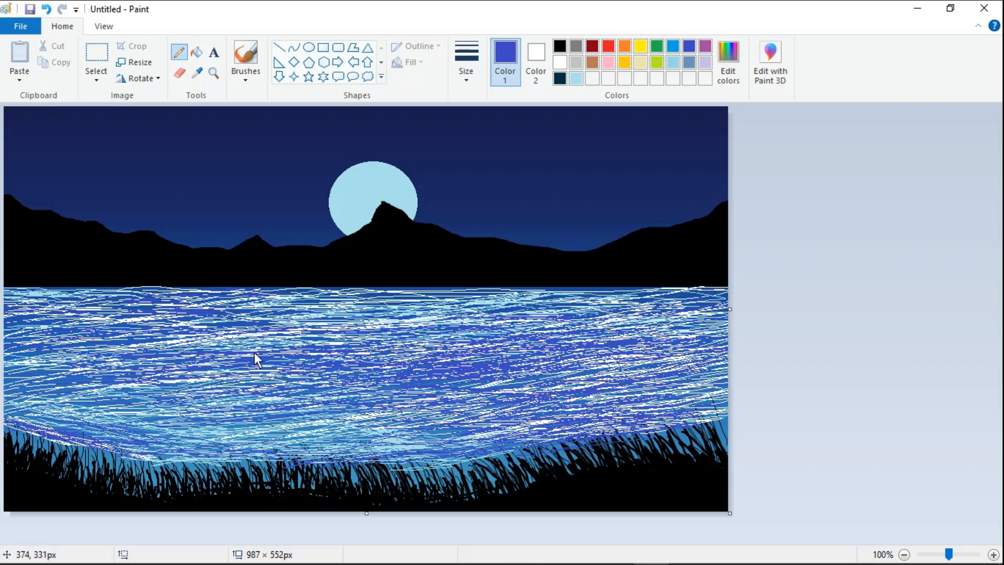
{"action": "left_click_drag", "start_coordinate": [256, 356], "coordinate": [456, 371]}
{"action": "left_click", "coordinate": [576, 78]}
{"action": "mouse_move", "coordinate": [271, 389]}
{"action": "left_mouse_down"}
{"action": "mouse_move", "coordinate": [197, 430]}
{"action": "mouse_move", "coordinate": [522, 384]}
{"action": "left_mouse_up"}
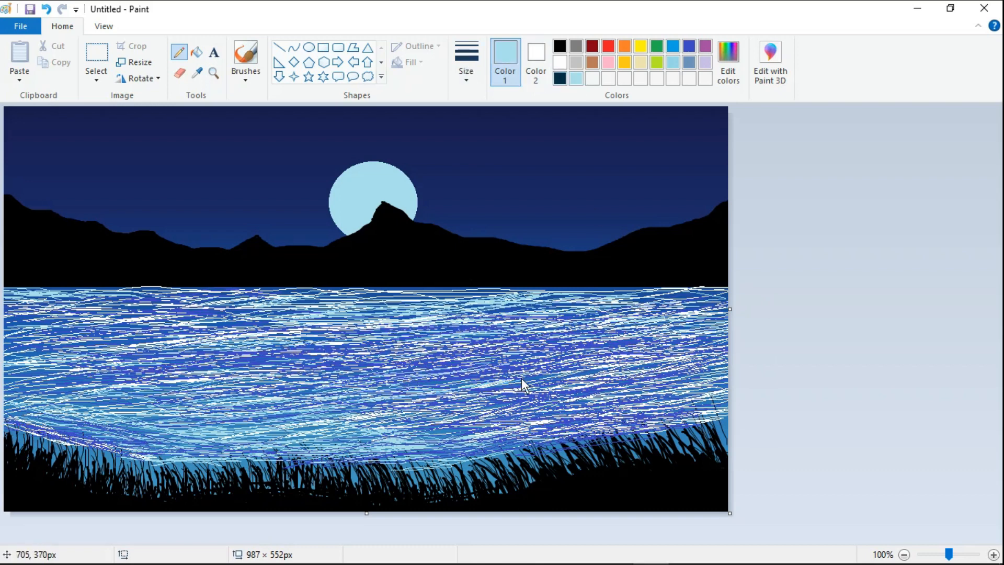
Redraw fine black Pencil blades over the ripples above the middle and left grass
{"action": "left_click", "coordinate": [561, 46]}
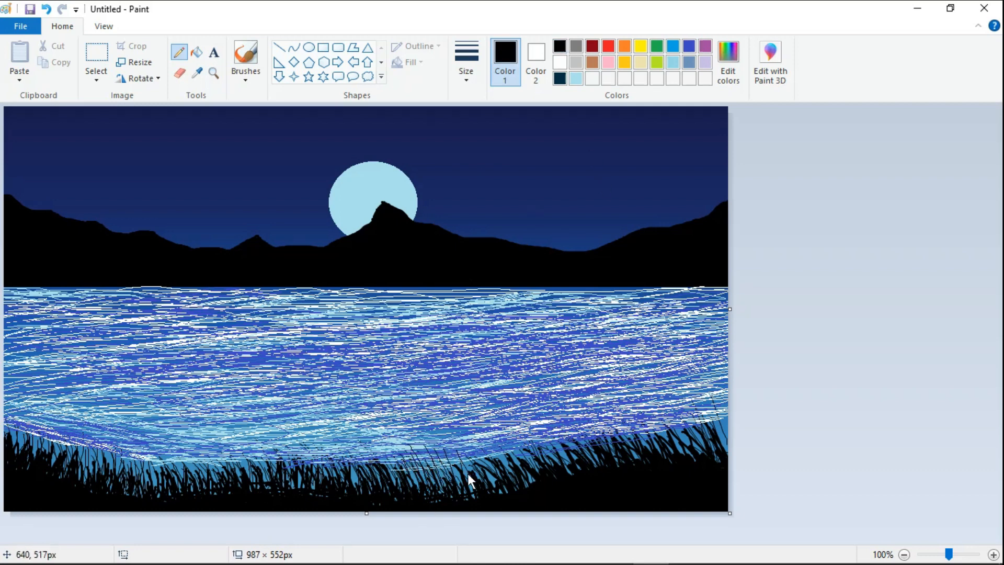
{"action": "mouse_move", "coordinate": [79, 446]}
{"action": "left_mouse_down"}
{"action": "mouse_move", "coordinate": [73, 433]}
{"action": "mouse_move", "coordinate": [41, 430]}
{"action": "left_mouse_up"}
{"action": "left_click_drag", "start_coordinate": [22, 448], "coordinate": [18, 437]}
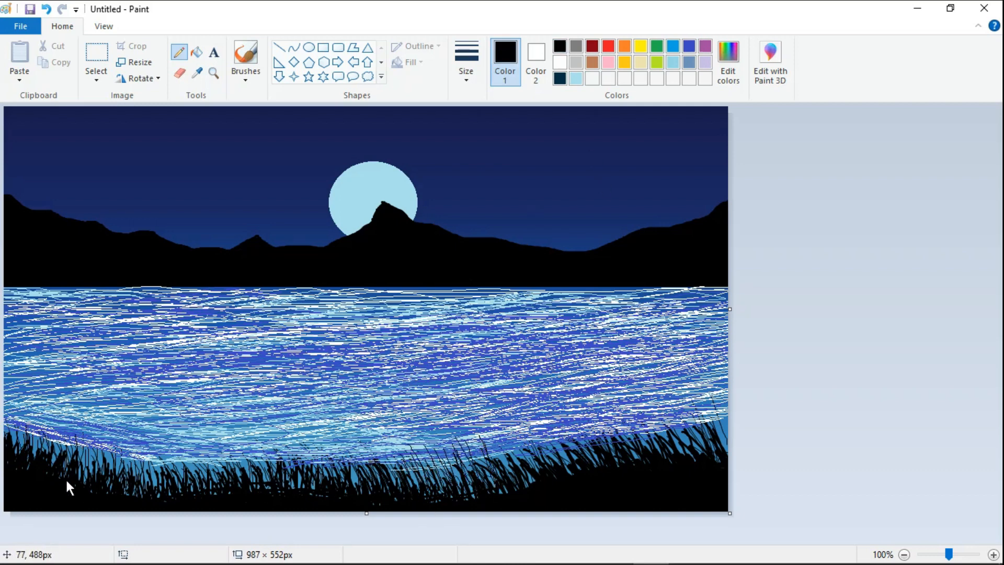
{"action": "left_click_drag", "start_coordinate": [99, 474], "coordinate": [80, 442]}
Undo the last stroke and fill the water at the far right, just above the grass, with white ripple lines
{"action": "left_click", "coordinate": [537, 61]}
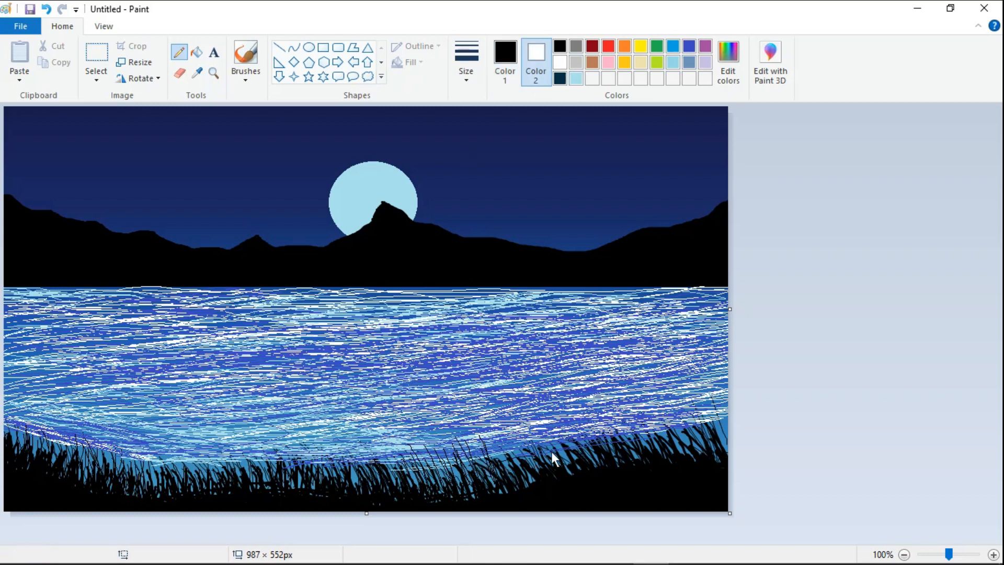
{"action": "left_click", "coordinate": [46, 9]}
{"action": "left_click", "coordinate": [505, 62]}
{"action": "left_click", "coordinate": [559, 61]}
{"action": "mouse_move", "coordinate": [726, 416]}
{"action": "left_mouse_down"}
{"action": "mouse_move", "coordinate": [675, 427]}
{"action": "mouse_move", "coordinate": [711, 423]}
{"action": "mouse_move", "coordinate": [681, 423]}
{"action": "mouse_move", "coordinate": [706, 421]}
{"action": "mouse_move", "coordinate": [673, 418]}
{"action": "left_mouse_up"}
Add indigo ripple lines through the middle of the water and turquoise ones over its left and central areas
{"action": "left_click", "coordinate": [580, 78]}
{"action": "left_click", "coordinate": [685, 48]}
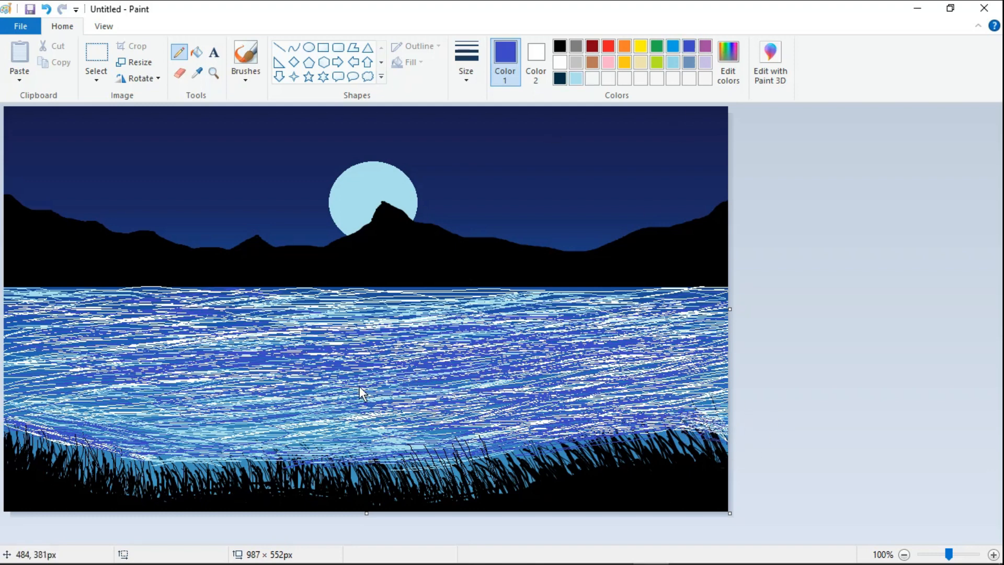
{"action": "mouse_move", "coordinate": [420, 322]}
{"action": "left_mouse_down"}
{"action": "mouse_move", "coordinate": [211, 357]}
{"action": "mouse_move", "coordinate": [429, 363]}
{"action": "mouse_move", "coordinate": [269, 318]}
{"action": "mouse_move", "coordinate": [411, 410]}
{"action": "mouse_move", "coordinate": [351, 355]}
{"action": "mouse_move", "coordinate": [259, 309]}
{"action": "mouse_move", "coordinate": [274, 337]}
{"action": "mouse_move", "coordinate": [286, 432]}
{"action": "left_mouse_up"}
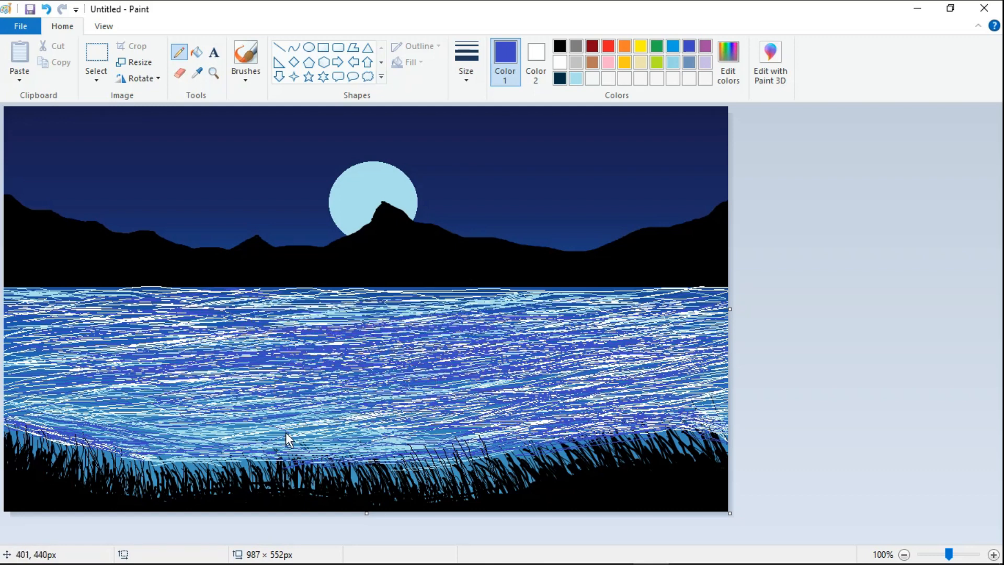
{"action": "left_click", "coordinate": [673, 47]}
{"action": "mouse_move", "coordinate": [232, 384]}
{"action": "left_mouse_down"}
{"action": "mouse_move", "coordinate": [322, 375]}
{"action": "mouse_move", "coordinate": [284, 309]}
{"action": "mouse_move", "coordinate": [202, 378]}
{"action": "mouse_move", "coordinate": [83, 343]}
{"action": "mouse_move", "coordinate": [600, 389]}
{"action": "left_mouse_up"}
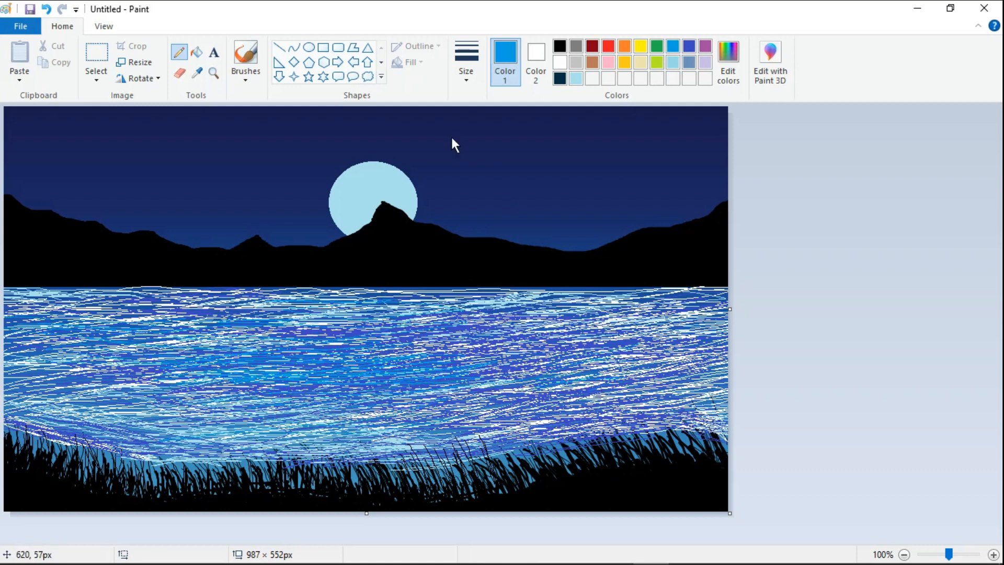
Scribble a dense white vertical moonlight reflection on the water directly below the moon, from the horizon towards the grass
{"action": "left_click", "coordinate": [537, 62]}
{"action": "left_click", "coordinate": [502, 52]}
{"action": "left_click", "coordinate": [559, 64]}
{"action": "mouse_move", "coordinate": [366, 308]}
{"action": "left_mouse_down"}
{"action": "mouse_move", "coordinate": [426, 300]}
{"action": "mouse_move", "coordinate": [362, 331]}
{"action": "mouse_move", "coordinate": [372, 302]}
{"action": "mouse_move", "coordinate": [386, 348]}
{"action": "mouse_move", "coordinate": [414, 356]}
{"action": "mouse_move", "coordinate": [427, 337]}
{"action": "mouse_move", "coordinate": [408, 350]}
{"action": "mouse_move", "coordinate": [382, 325]}
{"action": "mouse_move", "coordinate": [436, 319]}
{"action": "mouse_move", "coordinate": [434, 342]}
{"action": "mouse_move", "coordinate": [369, 390]}
{"action": "mouse_move", "coordinate": [416, 401]}
{"action": "left_mouse_up"}
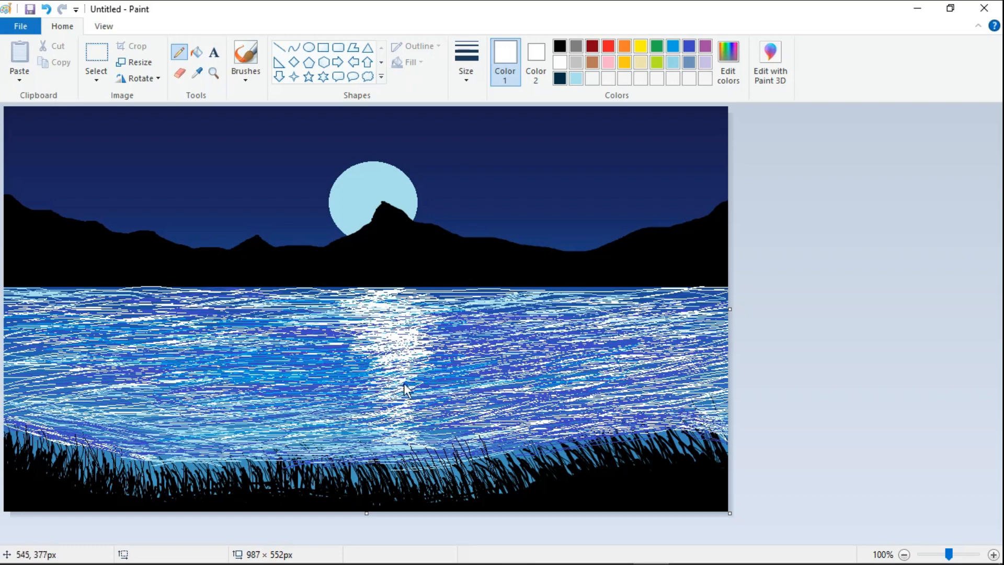
Add turquoise ripple lines over the right half of the water, undoing the initial pale-blue strokes there
{"action": "left_click", "coordinate": [576, 78]}
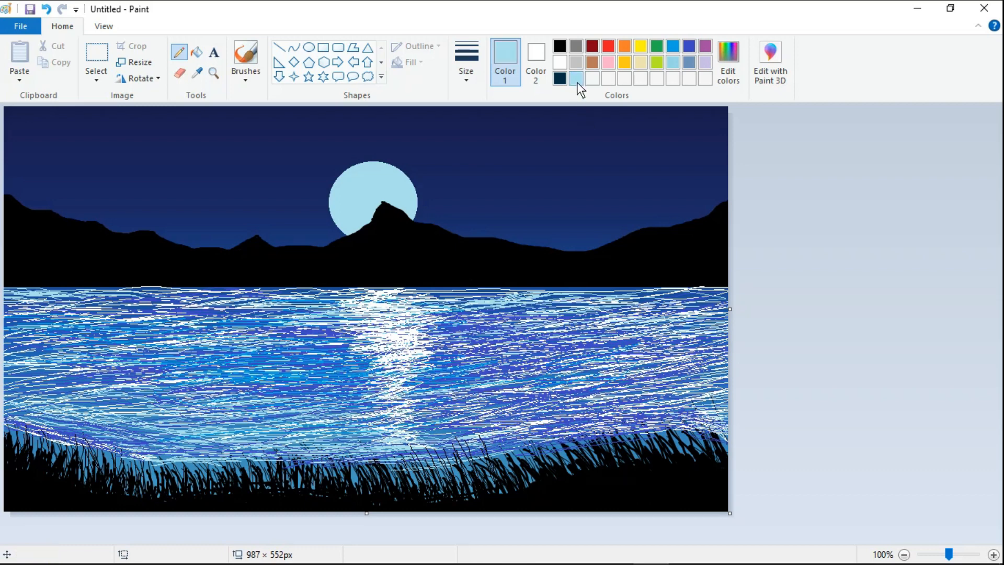
{"action": "left_click_drag", "start_coordinate": [726, 328], "coordinate": [660, 337]}
{"action": "left_click", "coordinate": [673, 46]}
{"action": "key", "text": "ctrl+z"}
{"action": "key", "text": "ctrl+z"}
{"action": "left_click_drag", "start_coordinate": [706, 376], "coordinate": [636, 392]}
{"action": "left_click_drag", "start_coordinate": [713, 300], "coordinate": [602, 318]}
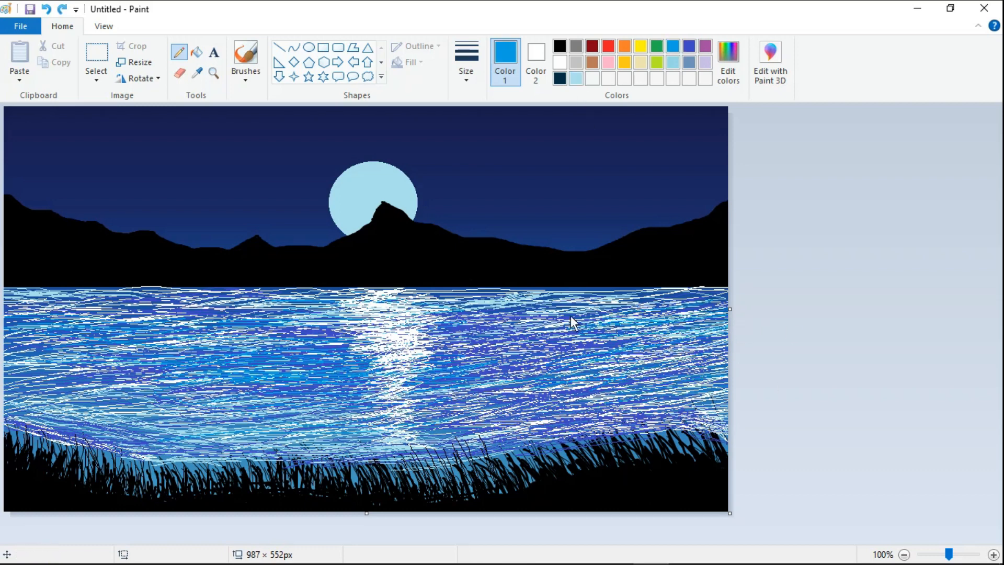
{"action": "left_click_drag", "start_coordinate": [616, 387], "coordinate": [507, 390]}
{"action": "left_click_drag", "start_coordinate": [727, 397], "coordinate": [639, 410]}
{"action": "left_click_drag", "start_coordinate": [694, 328], "coordinate": [574, 339]}
{"action": "left_click_drag", "start_coordinate": [622, 306], "coordinate": [543, 321]}
{"action": "left_click_drag", "start_coordinate": [670, 296], "coordinate": [563, 309]}
{"action": "left_click_drag", "start_coordinate": [659, 403], "coordinate": [626, 407]}
Add turquoise ripple lines to the left half of the water, from mid-height down towards the grass
{"action": "mouse_move", "coordinate": [176, 341]}
{"action": "left_mouse_down"}
{"action": "mouse_move", "coordinate": [5, 332]}
{"action": "mouse_move", "coordinate": [105, 334]}
{"action": "left_mouse_up"}
{"action": "left_click_drag", "start_coordinate": [192, 408], "coordinate": [131, 397]}
{"action": "left_click_drag", "start_coordinate": [73, 349], "coordinate": [5, 343]}
{"action": "left_click_drag", "start_coordinate": [168, 423], "coordinate": [53, 408]}
{"action": "left_click_drag", "start_coordinate": [303, 411], "coordinate": [259, 412]}
{"action": "left_click_drag", "start_coordinate": [157, 427], "coordinate": [138, 426]}
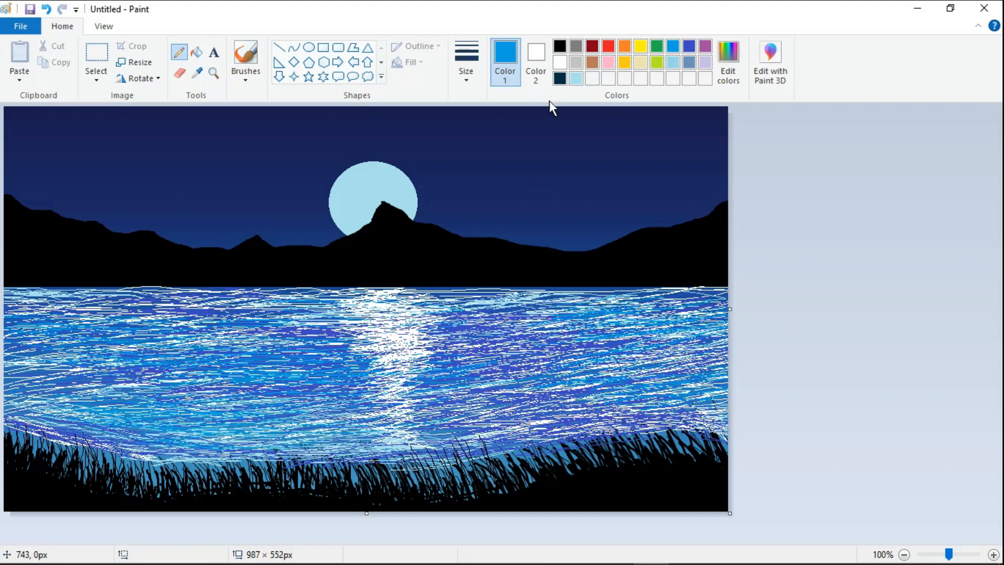
Widen the lower part of the white moon reflection and extend it down to the grass
{"action": "left_click", "coordinate": [559, 61]}
{"action": "mouse_move", "coordinate": [378, 393]}
{"action": "left_mouse_down"}
{"action": "mouse_move", "coordinate": [435, 388]}
{"action": "mouse_move", "coordinate": [351, 410]}
{"action": "left_mouse_up"}
{"action": "mouse_move", "coordinate": [331, 384]}
{"action": "left_mouse_down"}
{"action": "mouse_move", "coordinate": [381, 371]}
{"action": "mouse_move", "coordinate": [334, 366]}
{"action": "left_mouse_up"}
{"action": "left_click_drag", "start_coordinate": [347, 392], "coordinate": [399, 388]}
{"action": "mouse_move", "coordinate": [405, 431]}
{"action": "left_mouse_down"}
{"action": "mouse_move", "coordinate": [388, 431]}
{"action": "mouse_move", "coordinate": [411, 461]}
{"action": "mouse_move", "coordinate": [421, 437]}
{"action": "left_mouse_up"}
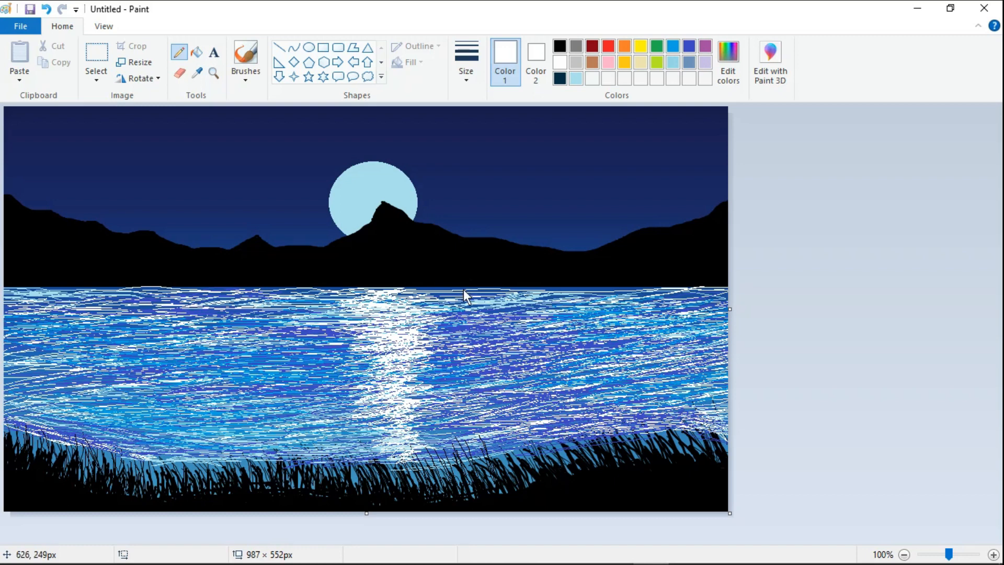
Scatter small white Pencil dots as stars across the sky left of the moon
{"action": "left_click", "coordinate": [169, 153]}
{"action": "left_click", "coordinate": [138, 134]}
{"action": "left_click", "coordinate": [124, 159]}
{"action": "left_click", "coordinate": [94, 144]}
{"action": "left_click", "coordinate": [63, 128]}
{"action": "left_click", "coordinate": [82, 173]}
{"action": "left_click", "coordinate": [117, 199]}
{"action": "left_click", "coordinate": [163, 178]}
{"action": "left_click", "coordinate": [203, 200]}
{"action": "left_click", "coordinate": [217, 170]}
{"action": "left_click", "coordinate": [181, 136]}
{"action": "left_click", "coordinate": [236, 150]}
{"action": "left_click", "coordinate": [278, 137]}
{"action": "left_click", "coordinate": [25, 136]}
{"action": "left_click", "coordinate": [37, 165]}
{"action": "left_click", "coordinate": [230, 213]}
Scatter small white stars across the sky right of the moon
{"action": "left_click", "coordinate": [624, 135]}
{"action": "left_click", "coordinate": [661, 120]}
{"action": "left_click", "coordinate": [681, 160]}
{"action": "left_click", "coordinate": [644, 203]}
{"action": "left_click", "coordinate": [598, 225]}
{"action": "left_click", "coordinate": [532, 215]}
{"action": "left_click", "coordinate": [587, 129]}
{"action": "left_click", "coordinate": [508, 138]}
{"action": "left_click", "coordinate": [583, 194]}
Fill the gaps in the sky left of the moon with more white stars, down to the mountain ridge
{"action": "left_click", "coordinate": [191, 220]}
{"action": "left_click", "coordinate": [53, 185]}
{"action": "left_click", "coordinate": [124, 159]}
{"action": "left_click", "coordinate": [186, 176]}
{"action": "left_click", "coordinate": [83, 197]}
{"action": "left_click", "coordinate": [14, 171]}
{"action": "left_click", "coordinate": [98, 125]}
{"action": "left_click", "coordinate": [233, 129]}
{"action": "left_click", "coordinate": [272, 197]}
{"action": "left_click", "coordinate": [291, 199]}
{"action": "left_click", "coordinate": [308, 204]}
{"action": "left_click", "coordinate": [256, 217]}
{"action": "left_click", "coordinate": [238, 187]}
{"action": "left_click", "coordinate": [276, 179]}
{"action": "left_click", "coordinate": [272, 155]}
{"action": "left_click", "coordinate": [266, 133]}
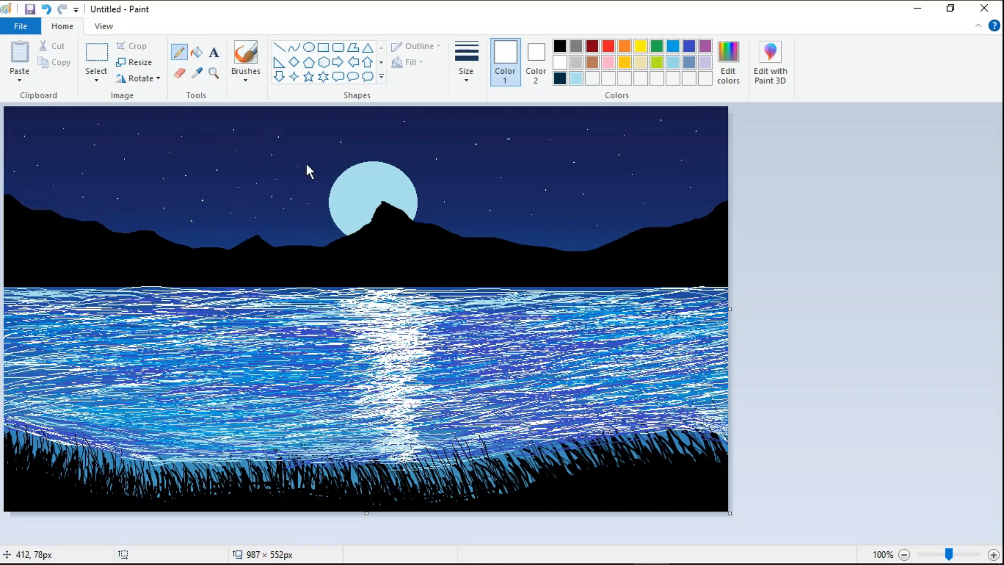
Dot additional white stars above the moon and through the sparse areas of the right-hand sky
{"action": "left_click", "coordinate": [376, 138]}
{"action": "left_click", "coordinate": [408, 149]}
{"action": "left_click", "coordinate": [447, 126]}
{"action": "left_click", "coordinate": [519, 202]}
{"action": "left_click", "coordinate": [531, 172]}
{"action": "left_click", "coordinate": [492, 118]}
{"action": "left_click", "coordinate": [541, 128]}
{"action": "left_click", "coordinate": [565, 230]}
{"action": "left_click", "coordinate": [610, 204]}
{"action": "left_click", "coordinate": [654, 175]}
{"action": "left_click", "coordinate": [678, 198]}
Add a few last white stars in the left-hand sky, mostly low above the mountains
{"action": "left_click", "coordinate": [205, 142]}
{"action": "left_click", "coordinate": [144, 174]}
{"action": "left_click", "coordinate": [142, 210]}
{"action": "left_click", "coordinate": [101, 186]}
{"action": "left_click", "coordinate": [96, 208]}
{"action": "left_click", "coordinate": [63, 196]}
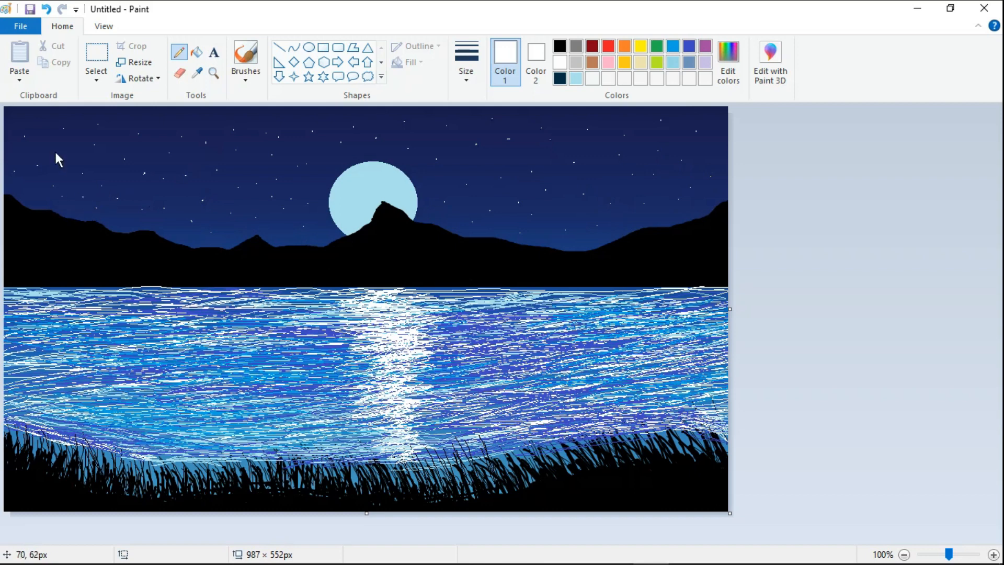